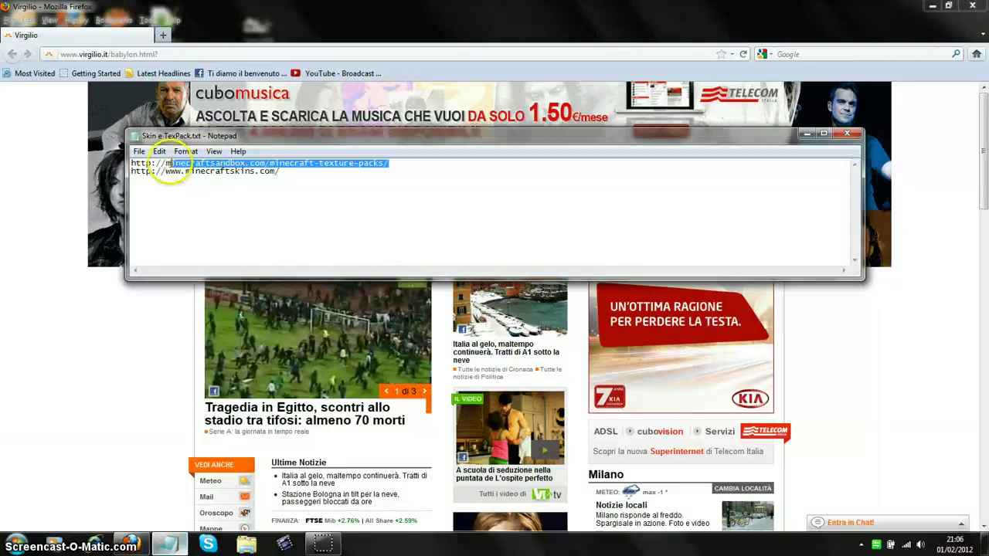
- Copy the minecraftsandbox.com/minecraft-texture-packs/ link from the Skin e TexPack.txt note and load it in Firefox
right_click(290, 163)
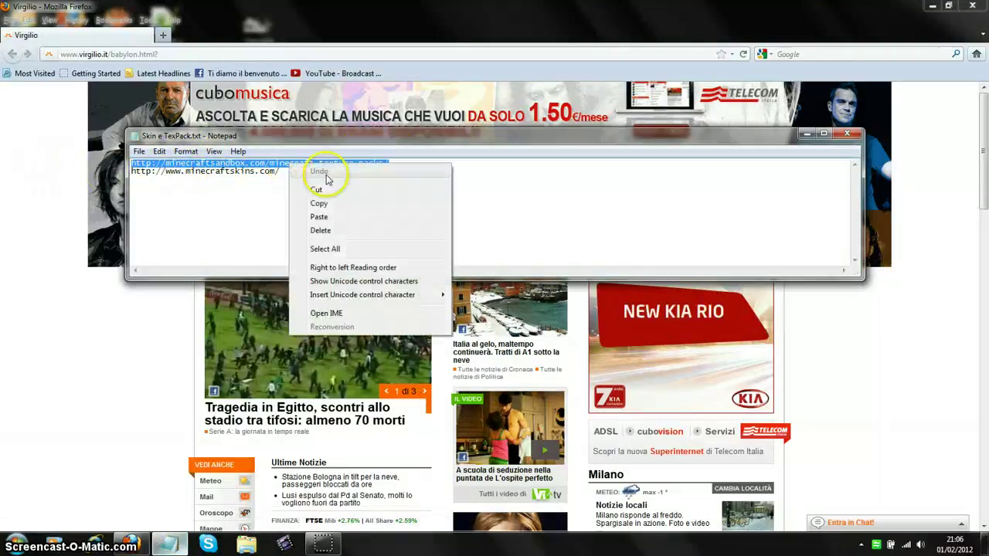
click(305, 204)
click(142, 54)
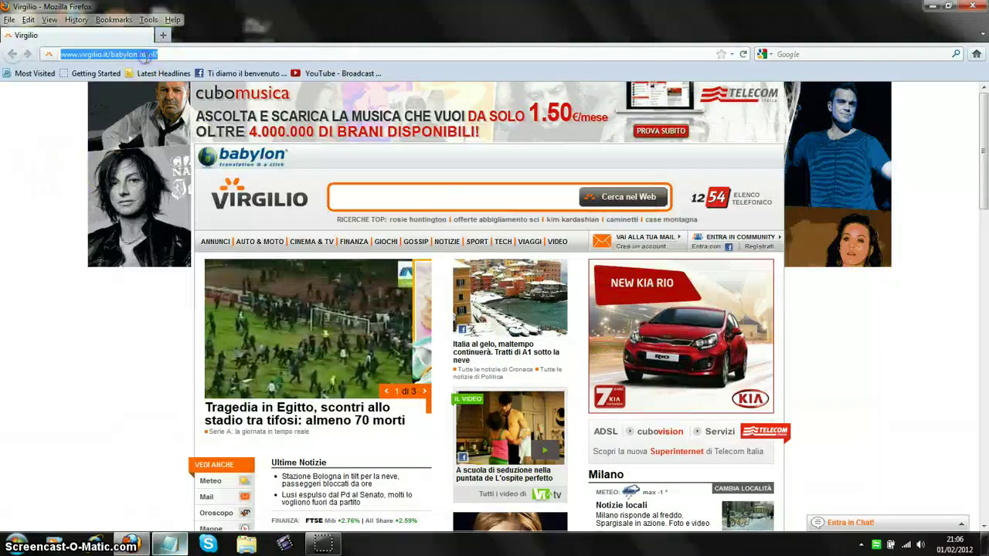
right_click(172, 53)
click(192, 106)
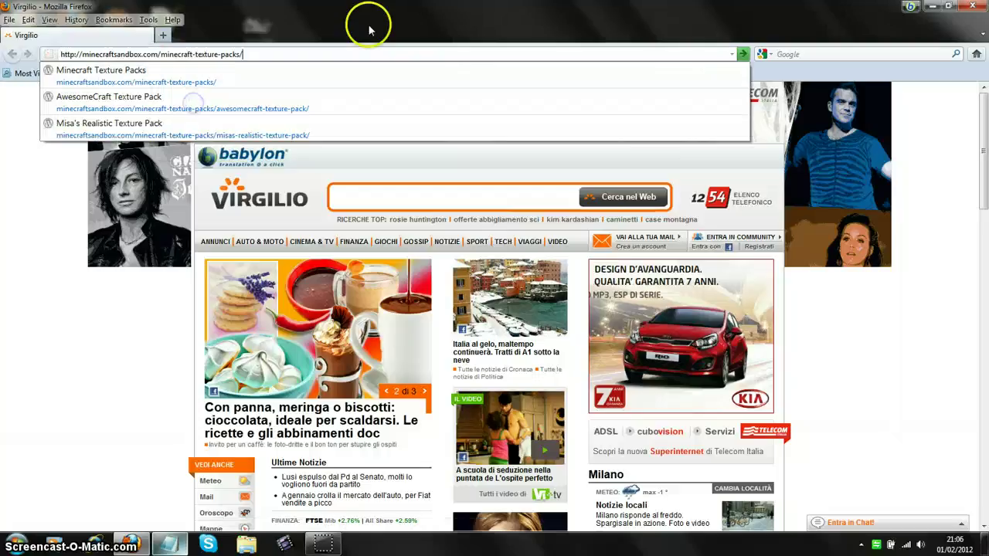
key(Return)
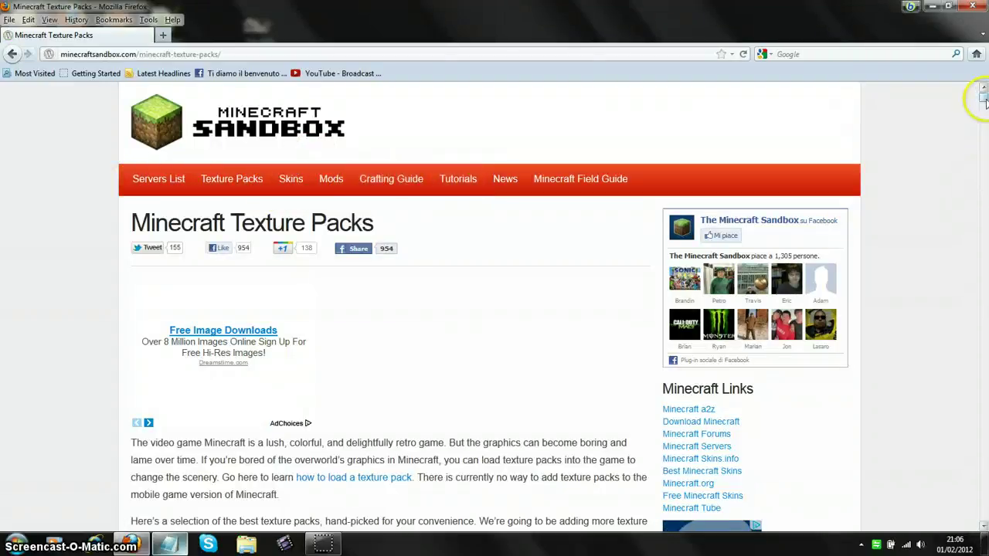
- Find the ClearCraft Texture Pack among the listed packs and open its page at the download link
mouse_move(984, 99)
mouse_down()
mouse_move(984, 133)
mouse_move(983, 113)
mouse_up()
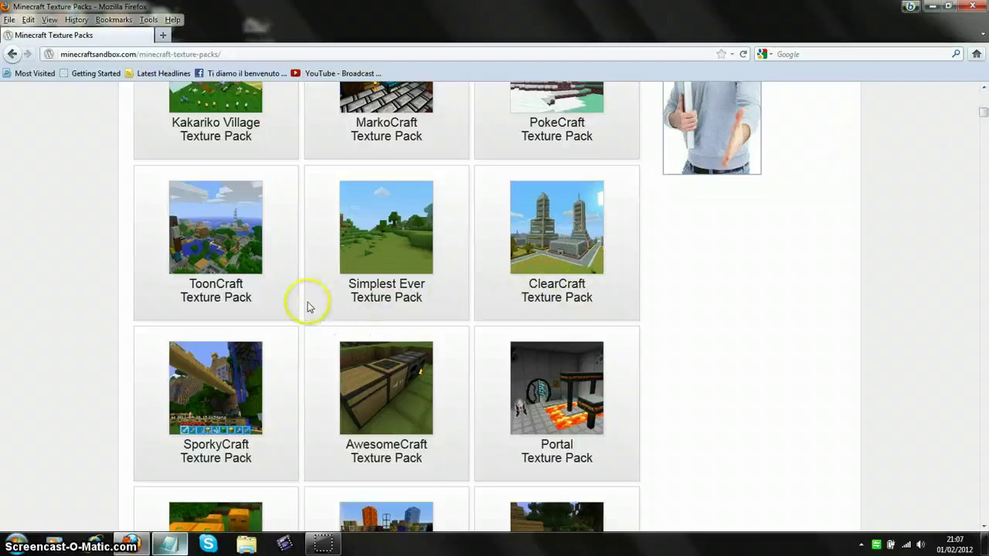
click(553, 286)
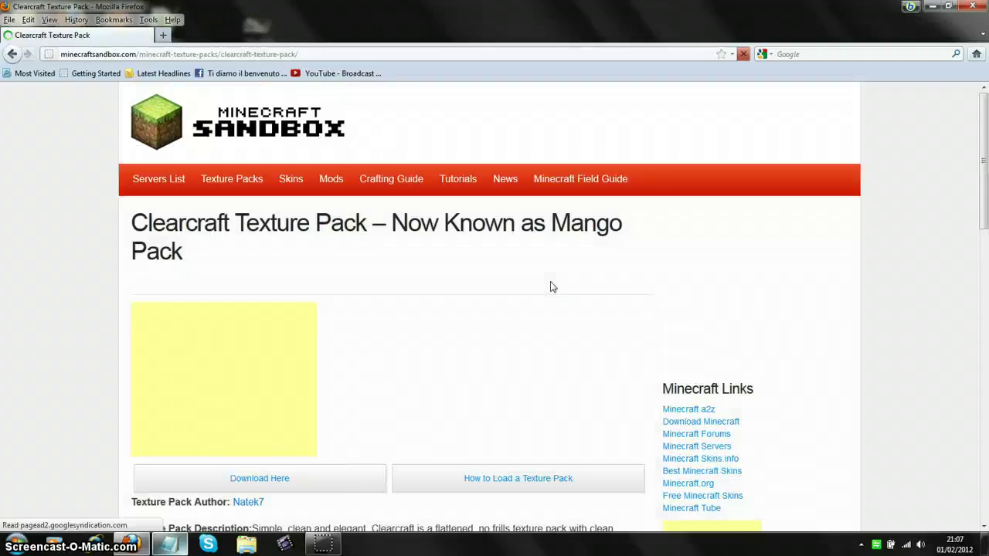
scroll(966, 131, down, 3)
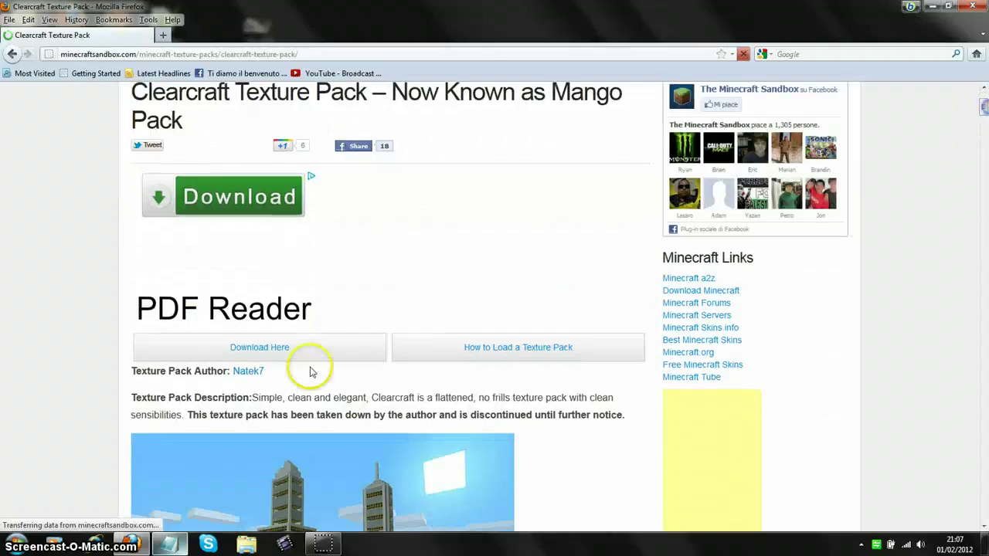
- Download the texture pack by saving Mango Pack.zip, and clear the list of finished downloads
click(265, 355)
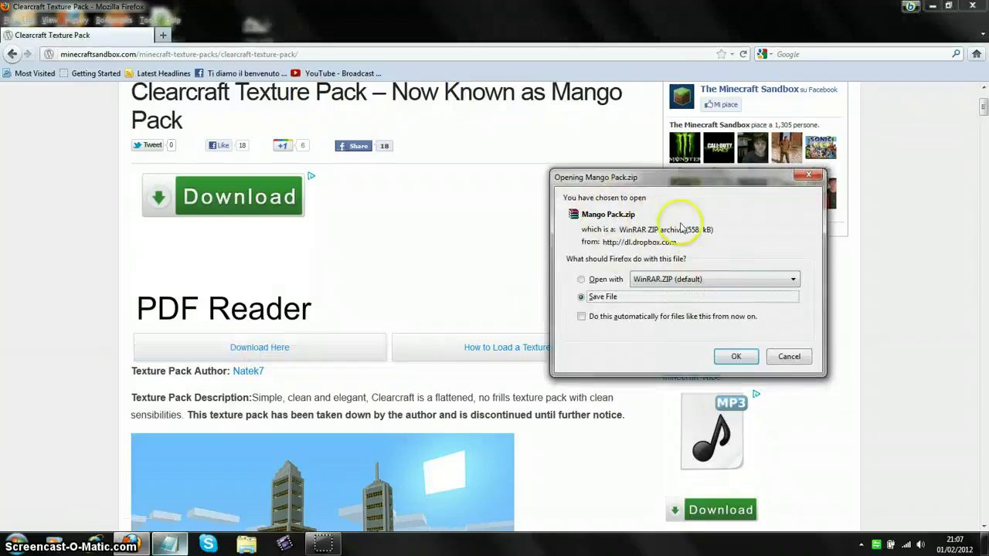
click(735, 357)
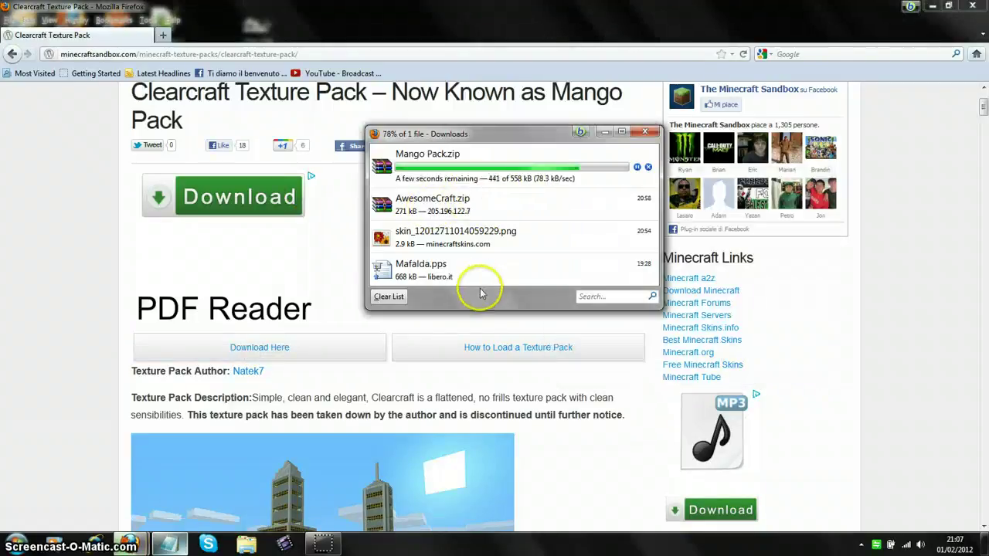
click(389, 296)
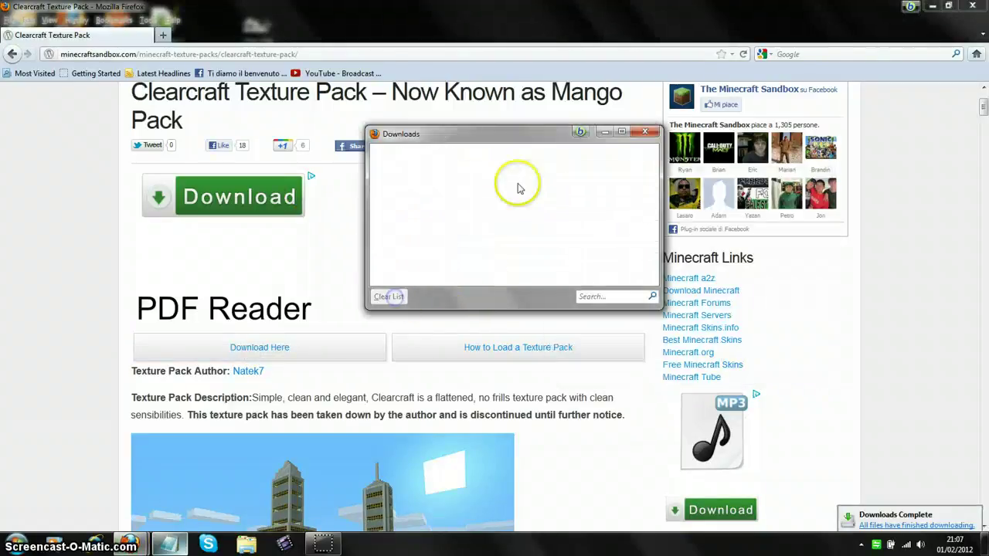
click(644, 132)
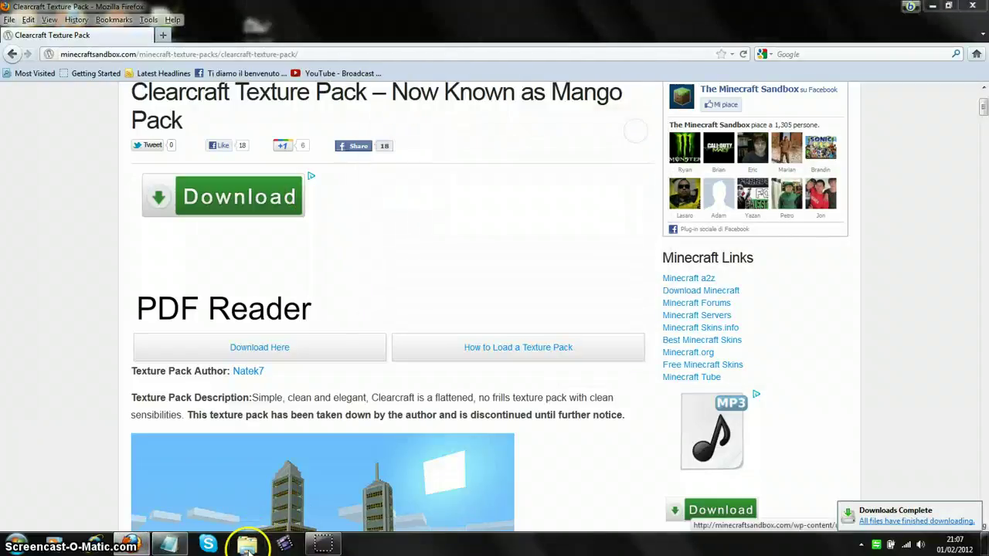
- Move Mango Pack.zip from the Downloads folder to the desktop and close the folder window
click(248, 543)
click(154, 126)
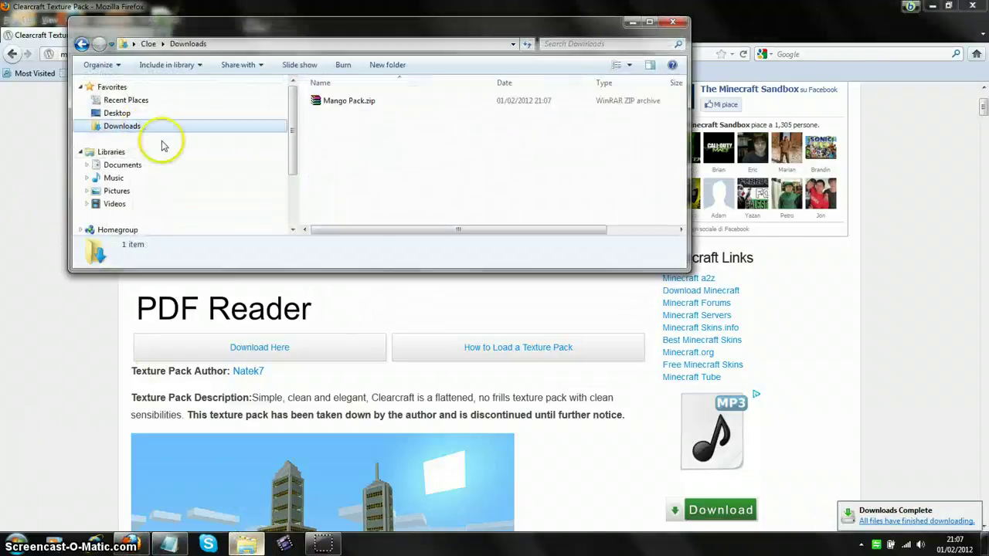
right_click(344, 101)
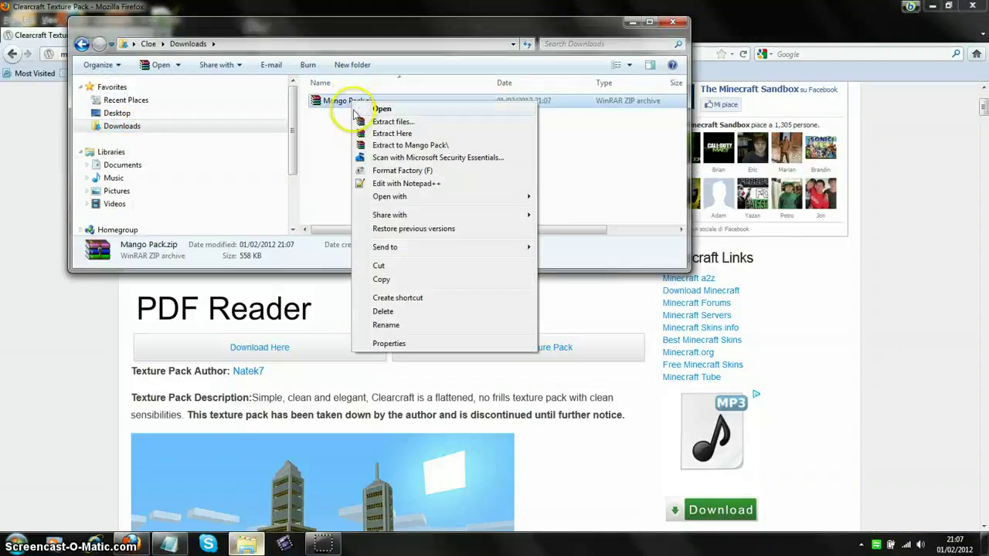
click(330, 106)
drag(330, 106, 116, 113)
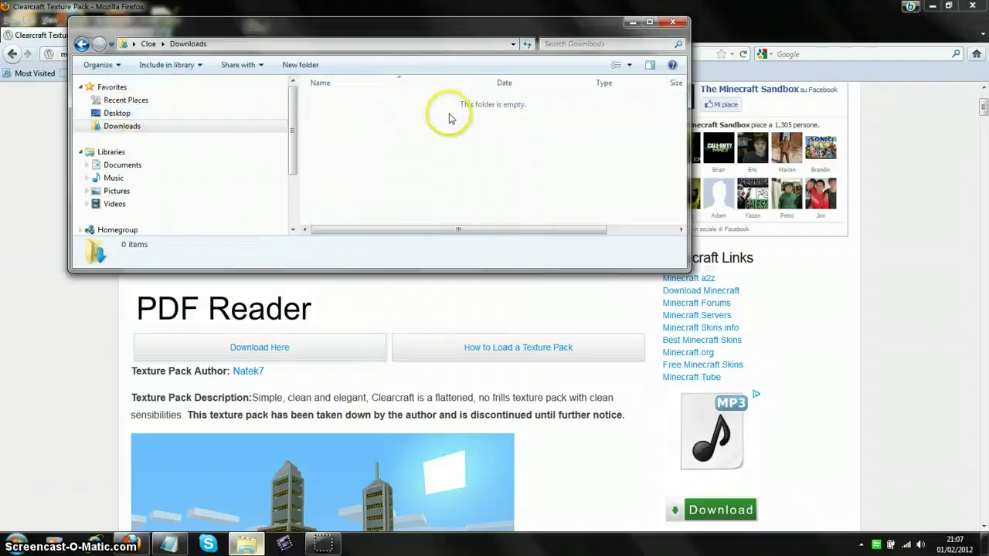
click(671, 23)
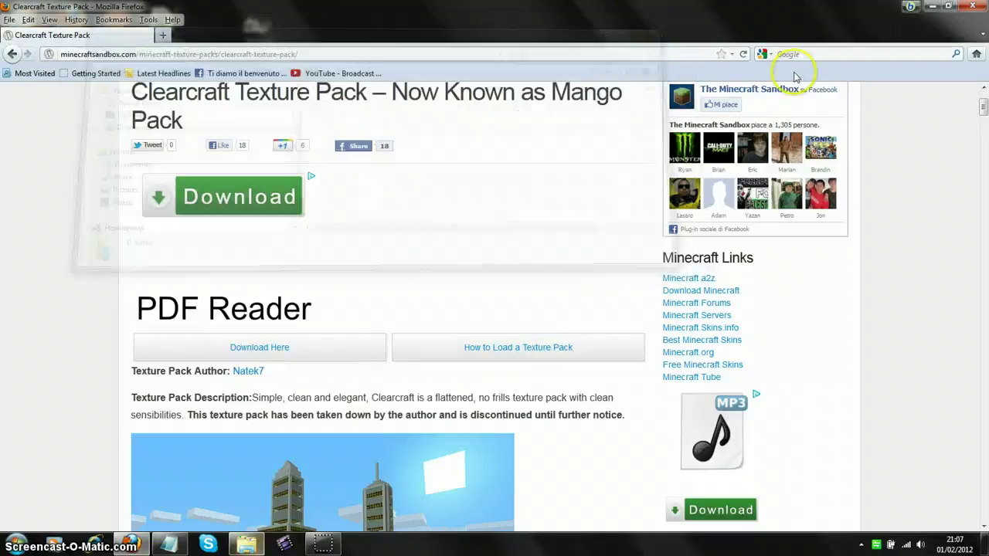
- Launch MinecraftSP.exe from the desktop's Minecraft folder and enter the game, leaving the game window minimized
click(930, 7)
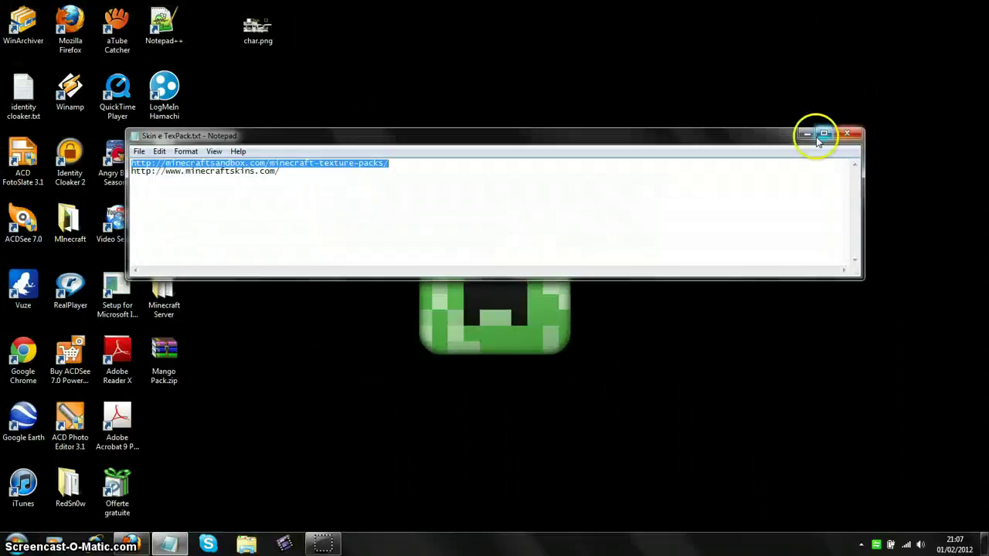
click(817, 137)
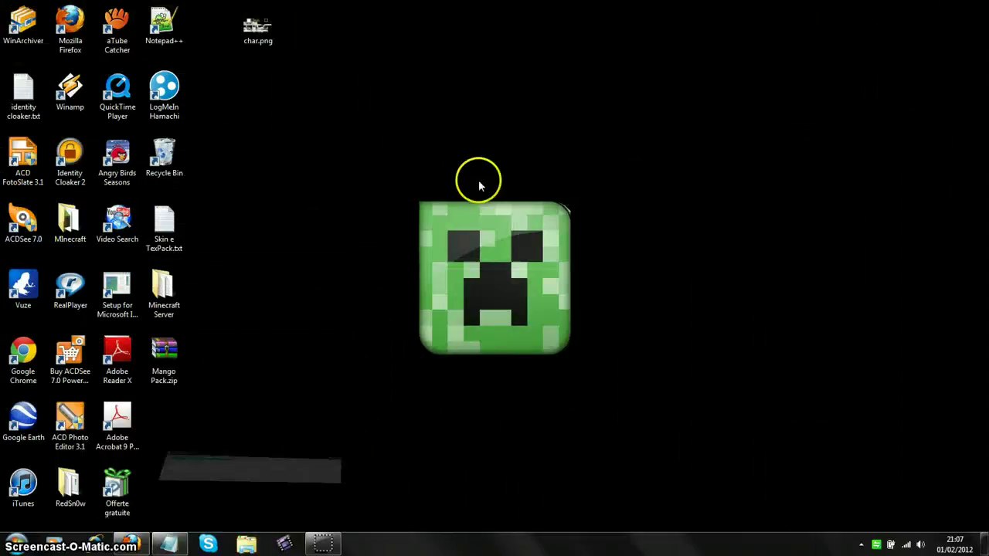
double_click(71, 220)
click(357, 103)
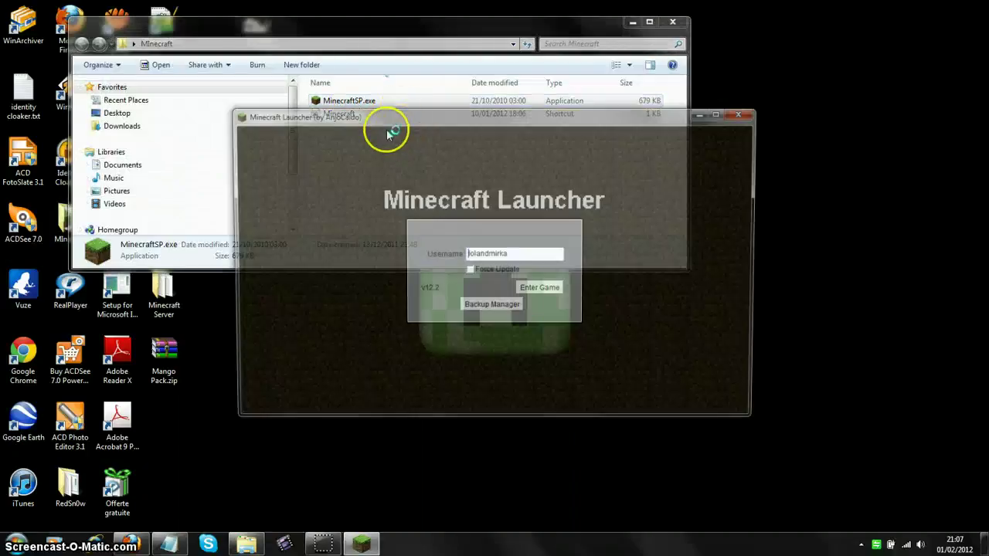
click(541, 290)
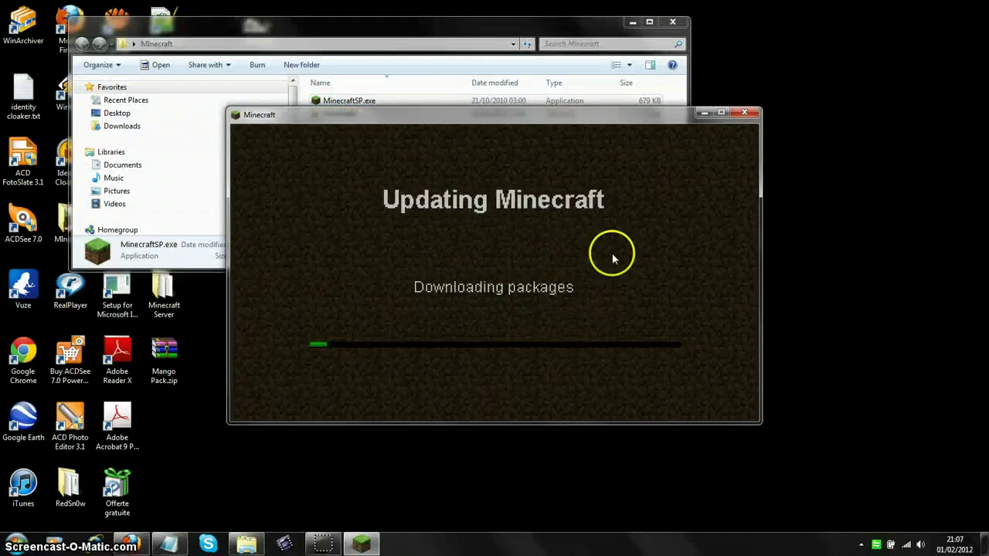
click(703, 114)
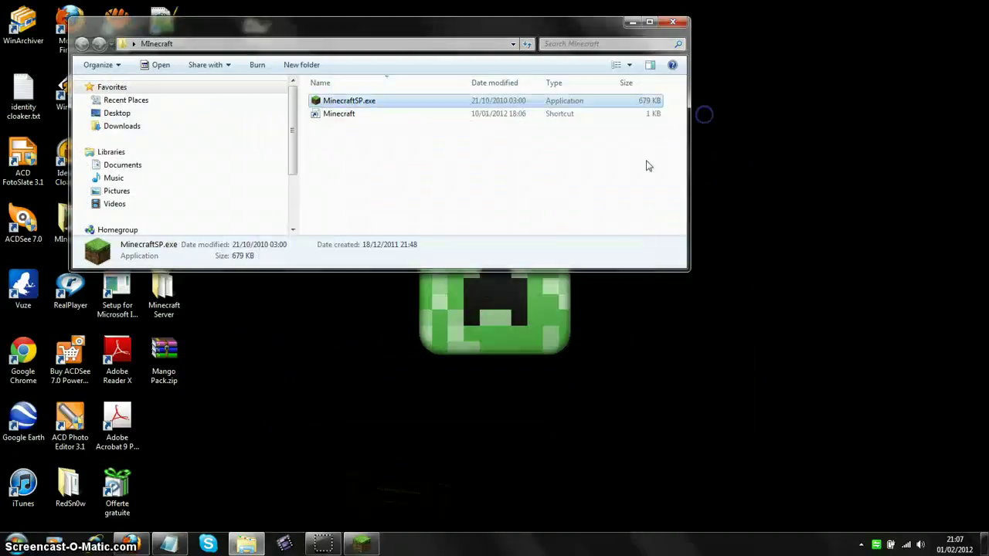
- Minimize the Minecraft folder window and open the Windows Run dialog by searching for "run"
click(14, 544)
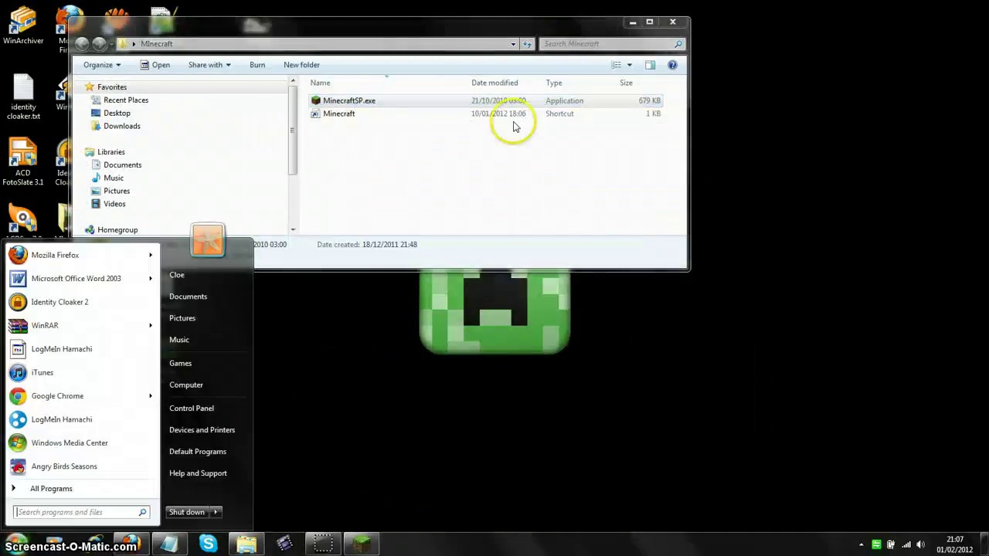
click(632, 22)
click(631, 22)
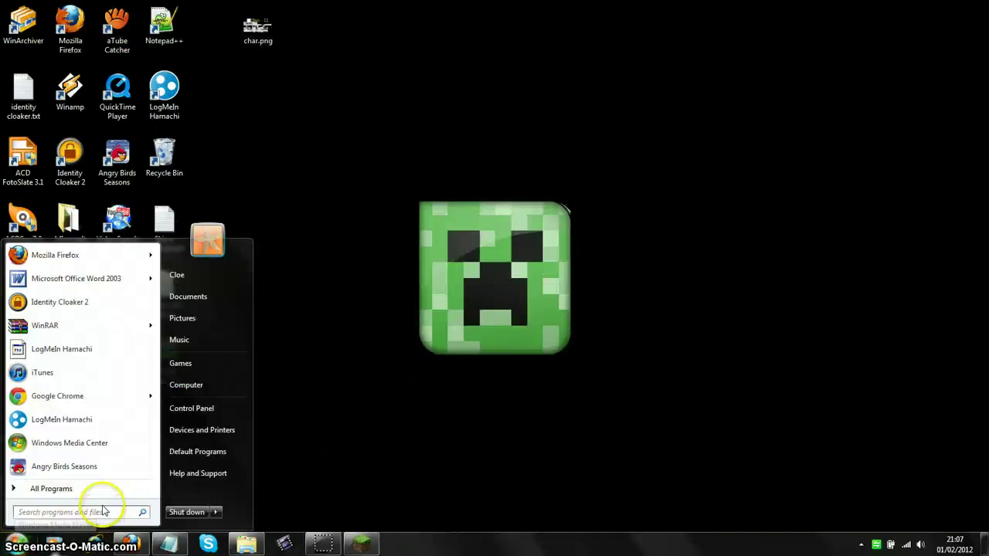
text(run)
key(Return)
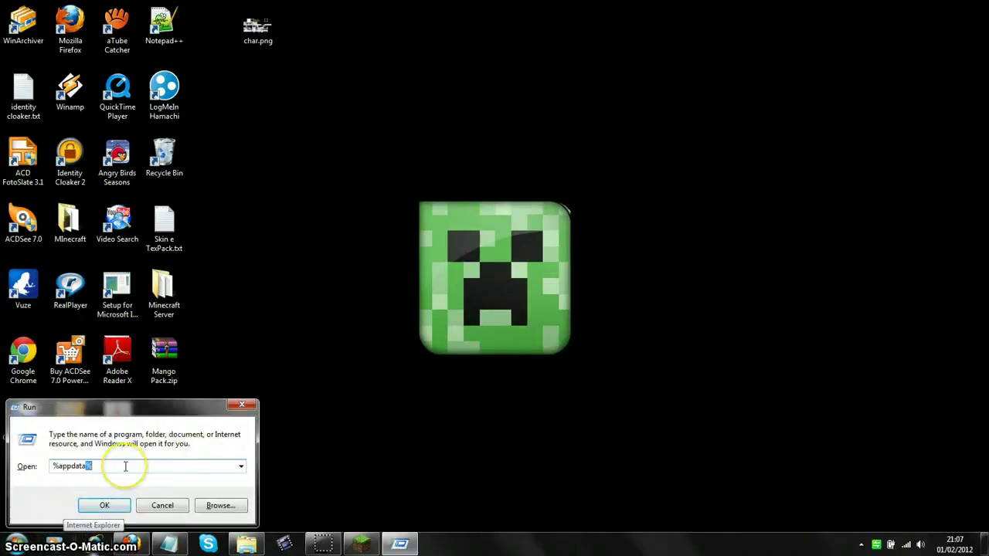
- Replace the Run dialog's prefilled entry with %appdata% and open that folder
key(BackSpace)
key(BackSpace)
key(BackSpace)
key(BackSpace)
key(BackSpace)
key(BackSpace)
key(BackSpace)
key(BackSpace)
key(BackSpace)
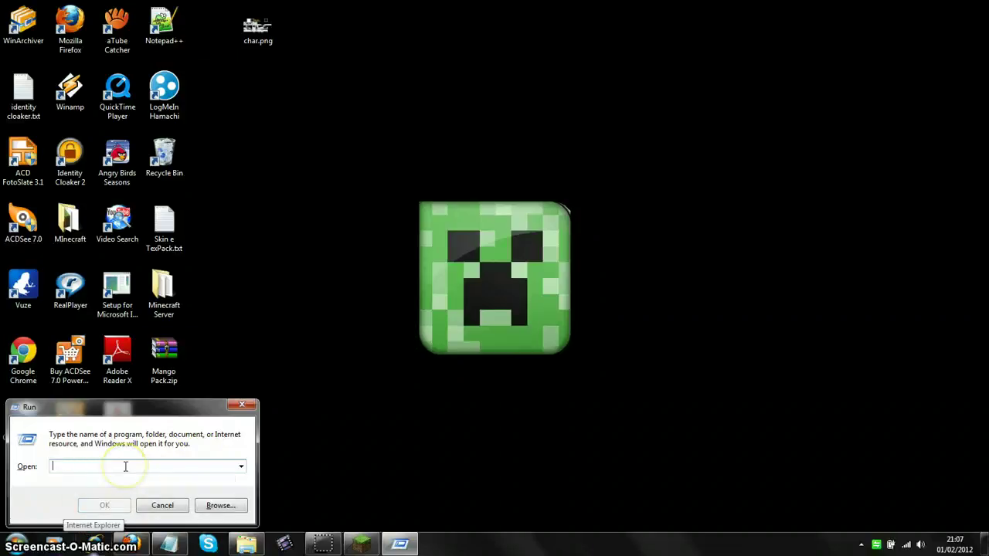
text(%appdata%)
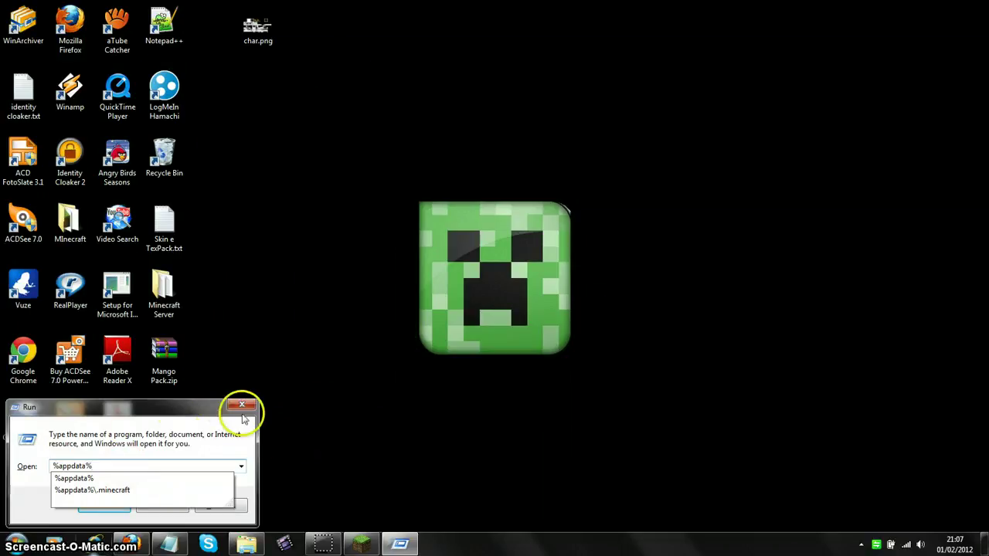
click(177, 405)
click(106, 505)
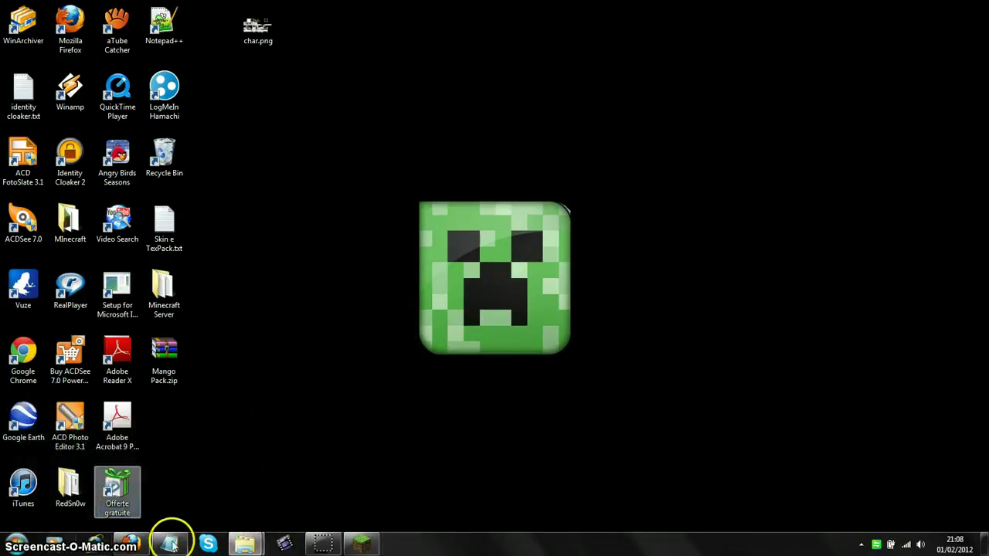
- Open the texturepacks folder inside .minecraft, with its window moved clear of the desktop icons
click(360, 543)
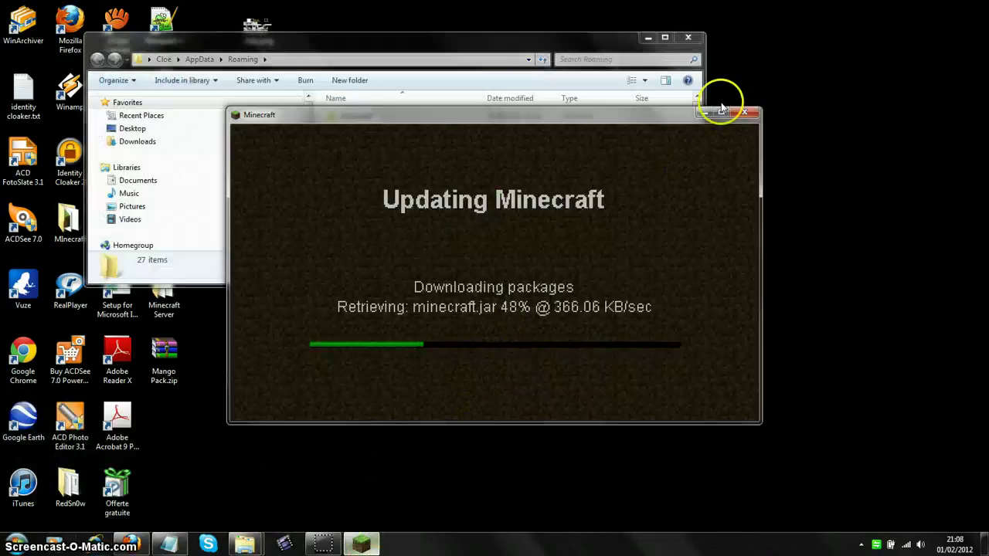
click(703, 114)
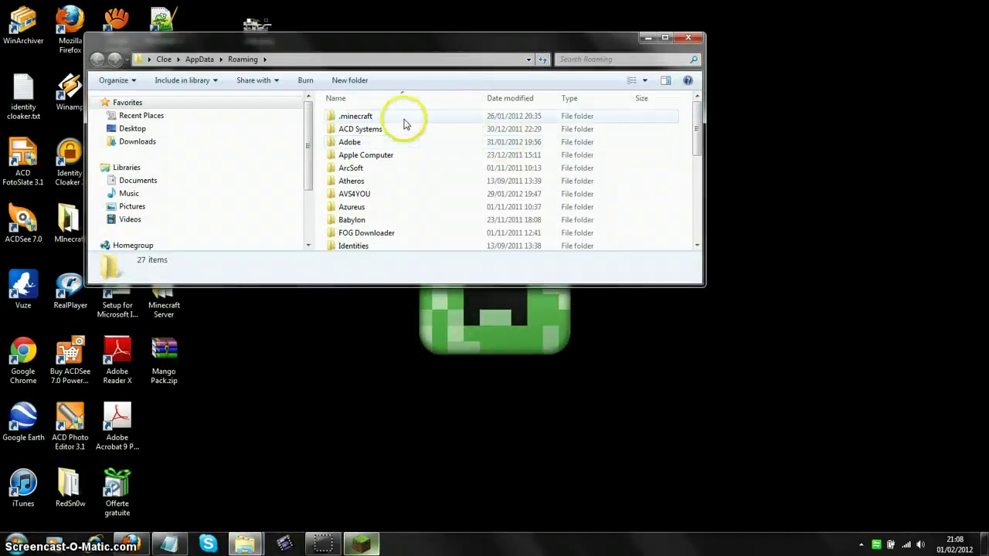
double_click(363, 119)
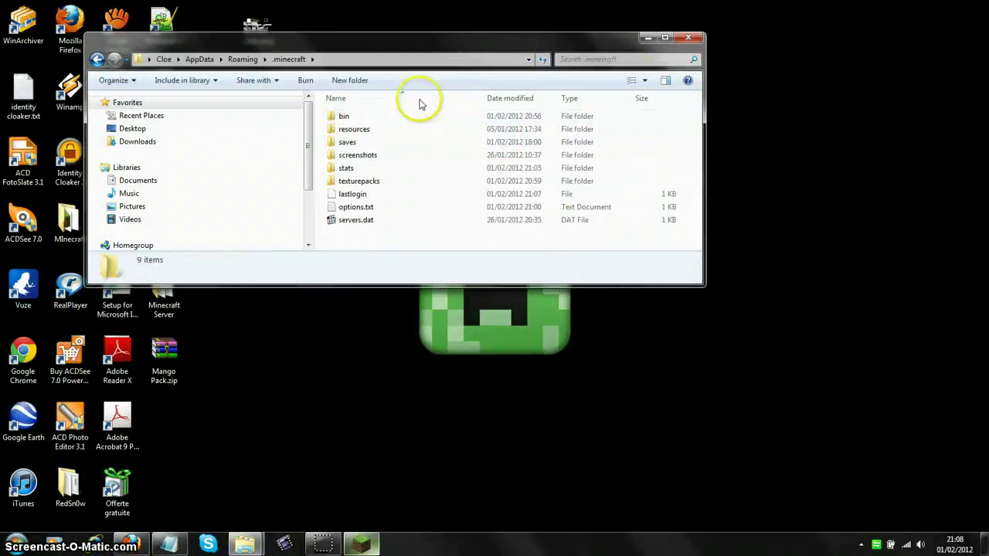
drag(479, 40, 648, 53)
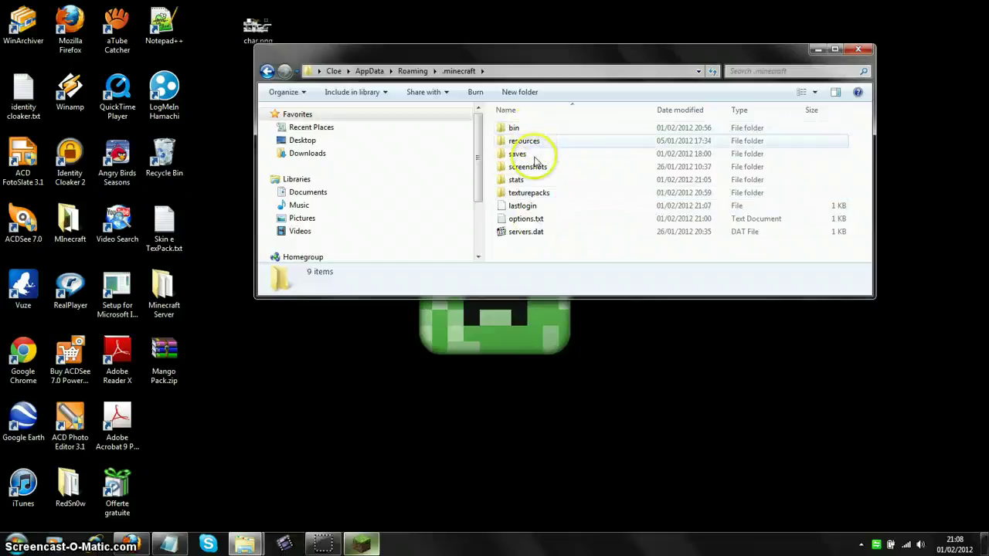
double_click(538, 195)
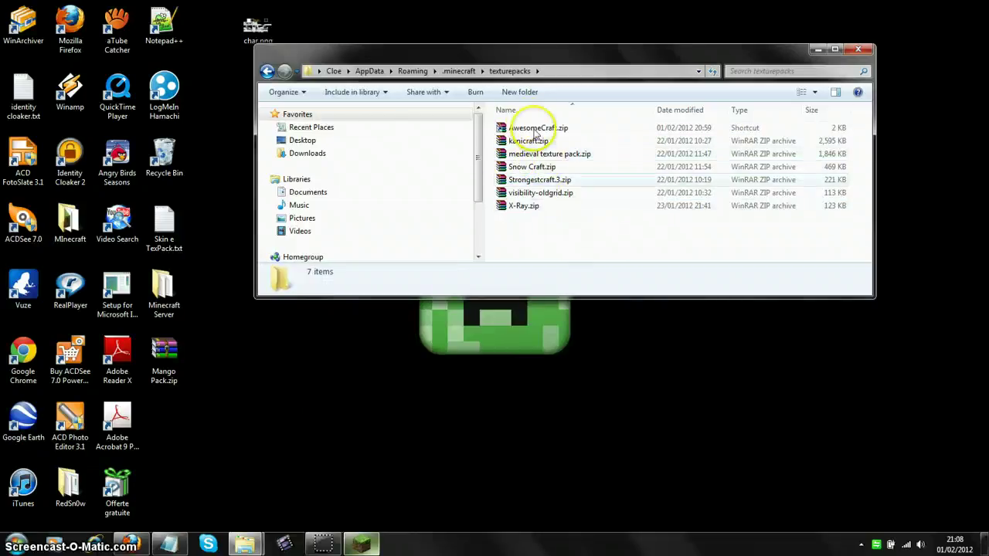
- Move Mango Pack.zip from the desktop into the texturepacks folder
drag(708, 214, 699, 249)
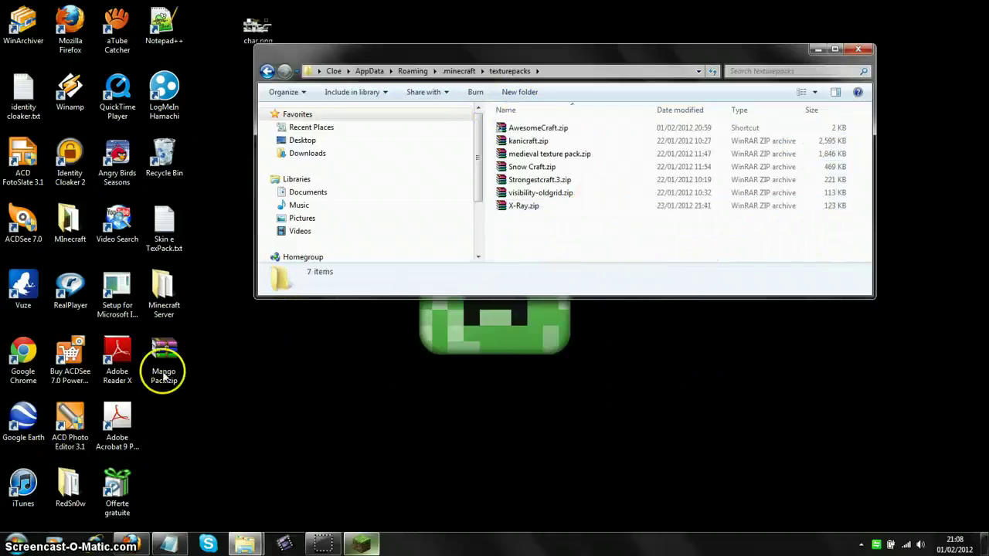
drag(165, 354, 585, 236)
click(828, 27)
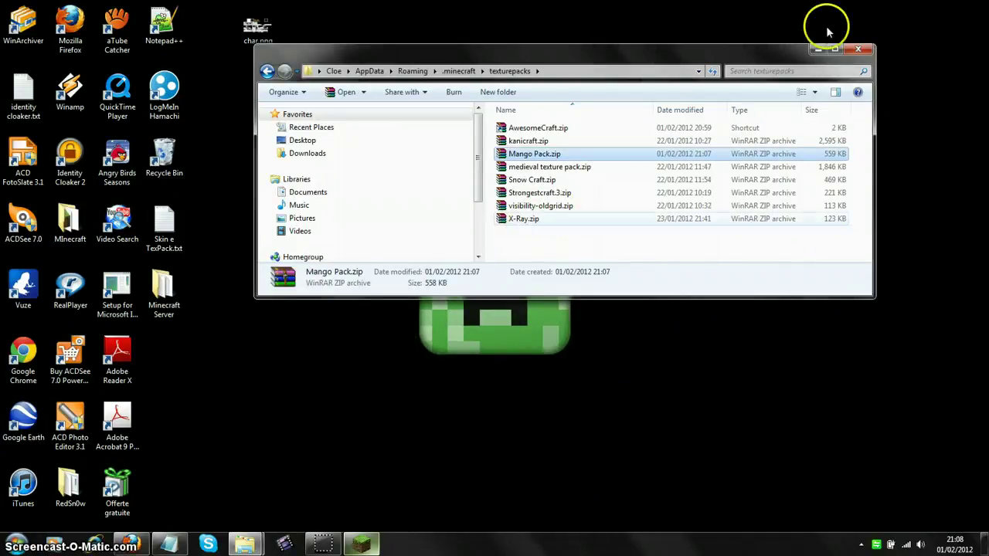
- Check the progress of the Minecraft update and minimize the game window again
click(783, 270)
click(361, 544)
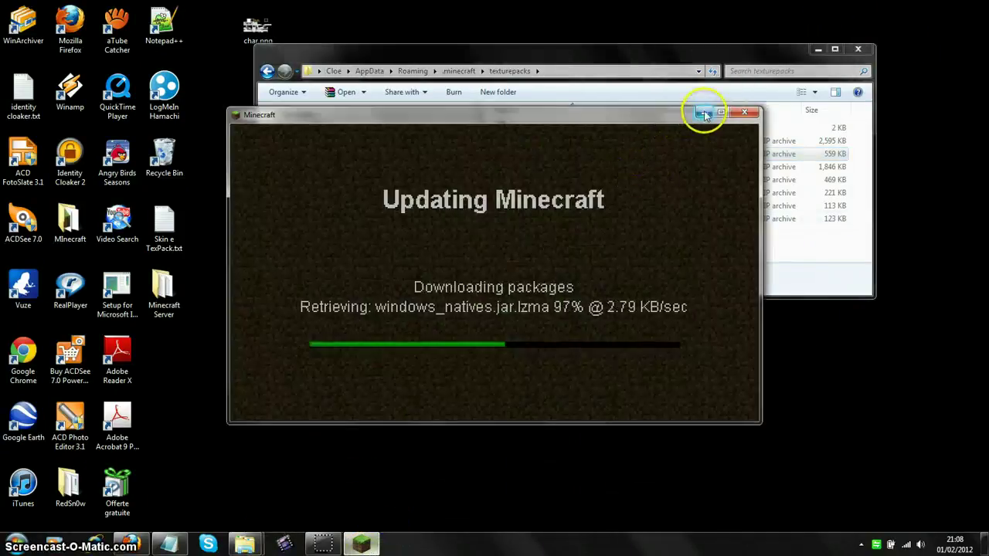
click(703, 113)
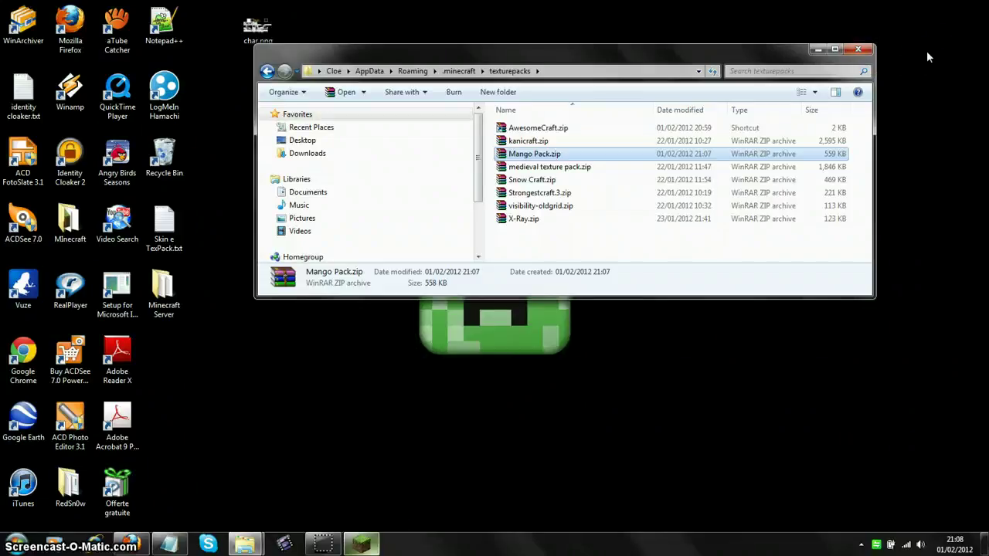
- Switch to Minecraft, close the texturepacks folder window, and apply Mango Pack.zip as the texture pack
click(515, 221)
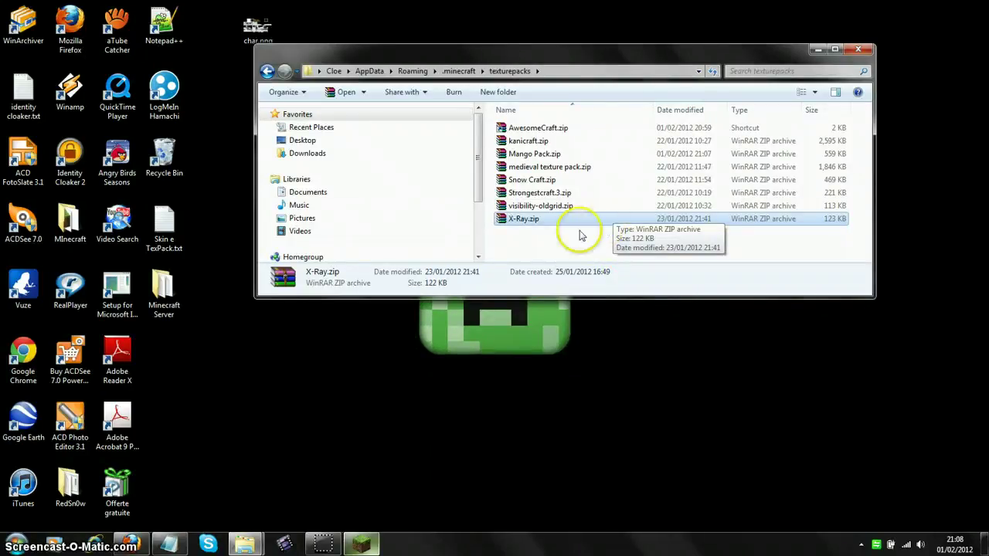
click(361, 544)
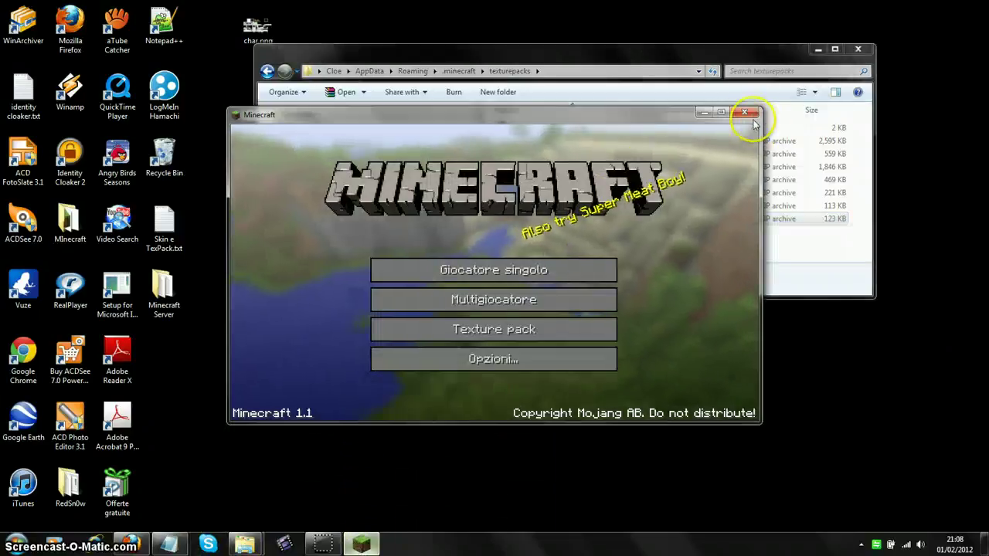
click(525, 329)
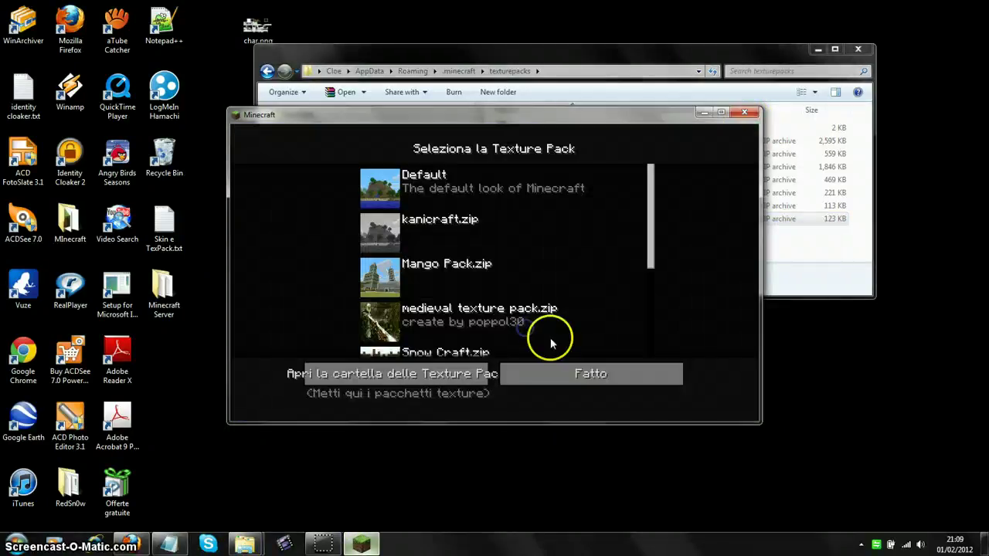
click(866, 51)
mouse_move(656, 238)
mouse_down()
mouse_move(654, 326)
mouse_move(673, 230)
mouse_up()
click(435, 284)
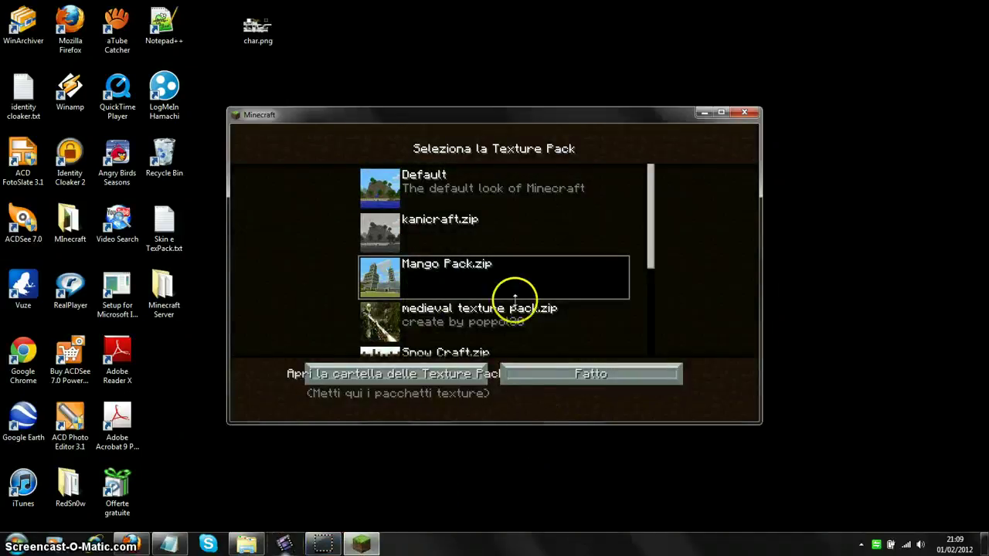
click(622, 382)
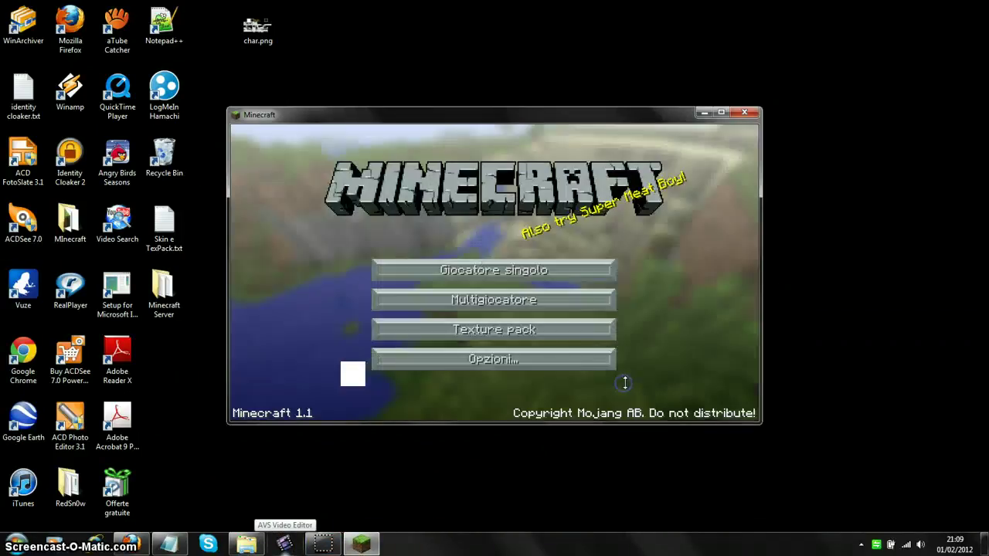
- Maximize the game window and load the single-player world Mondo Video Survival
click(721, 113)
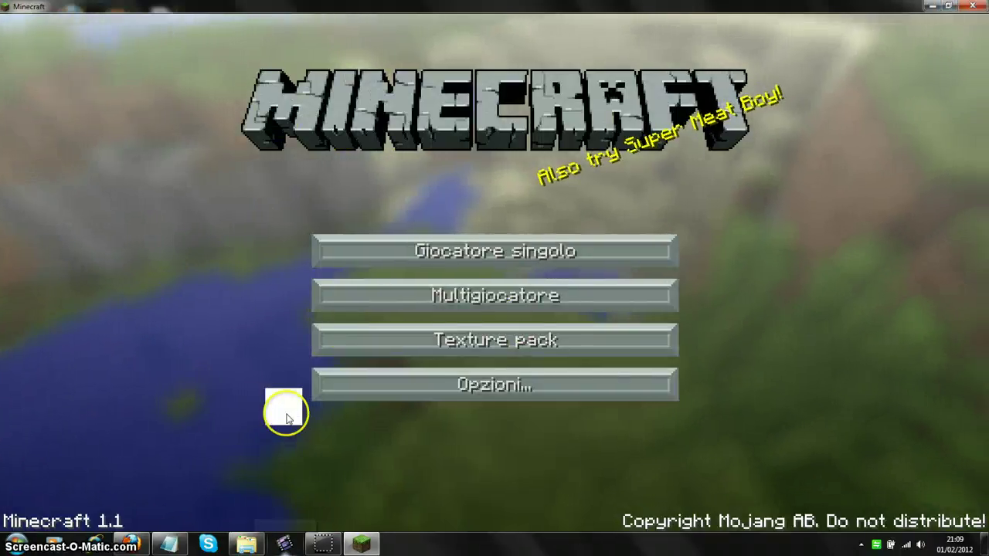
click(471, 249)
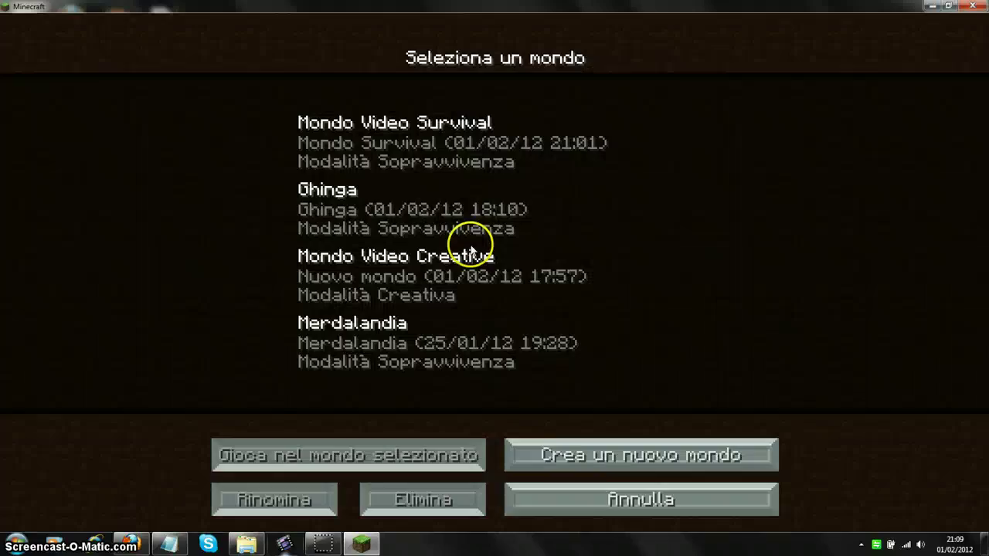
click(394, 153)
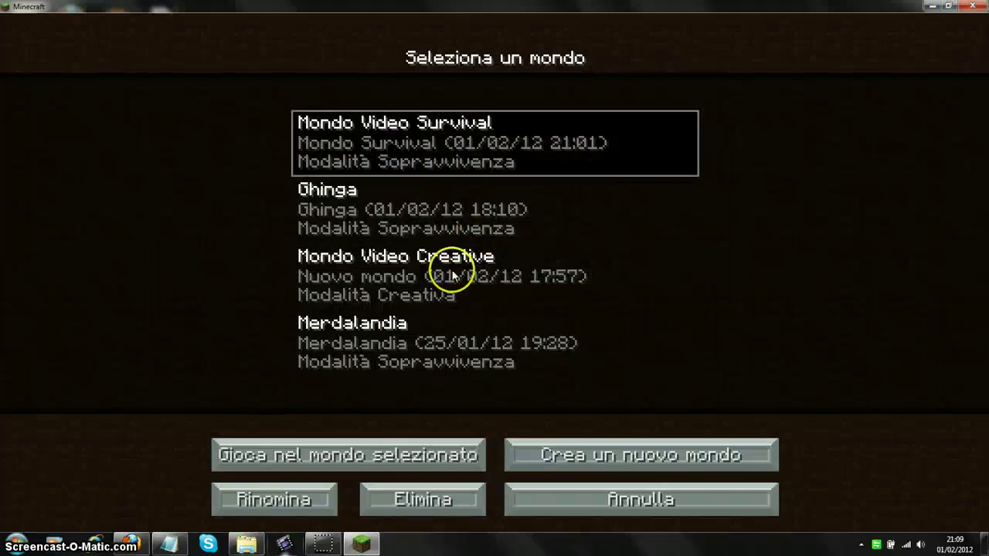
click(353, 456)
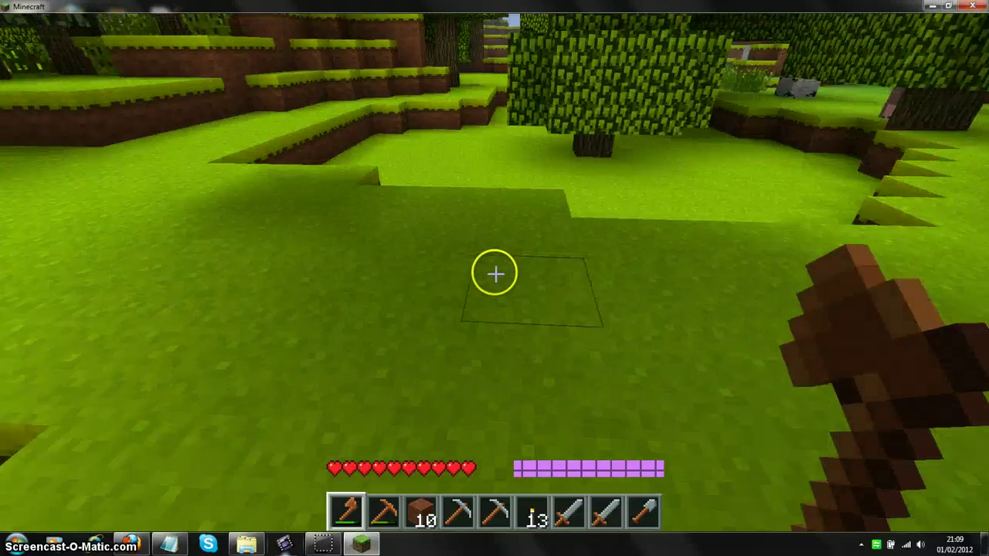
- Check the inventory with the new textures, and cycle through the third-person camera views back to first person
key(e)
key(e)
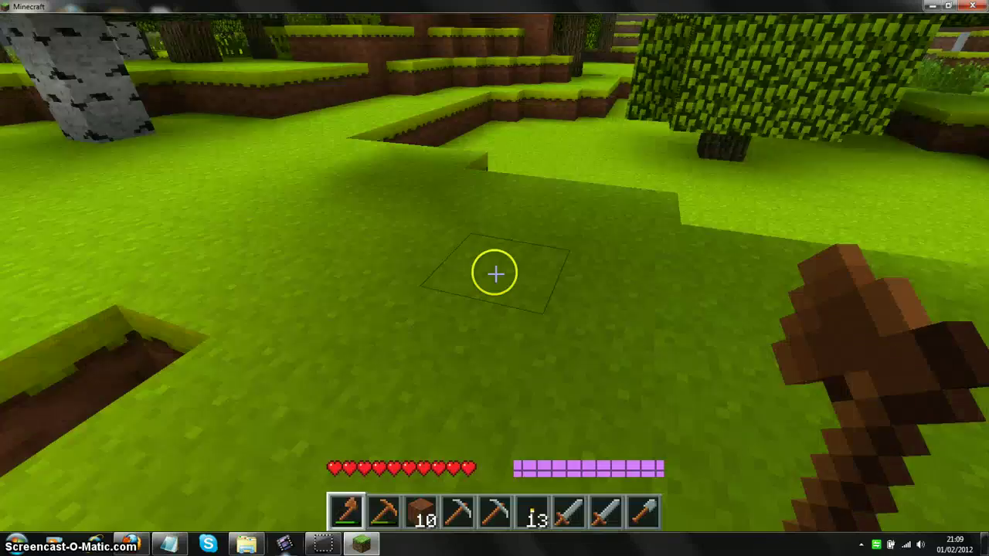
key(F5)
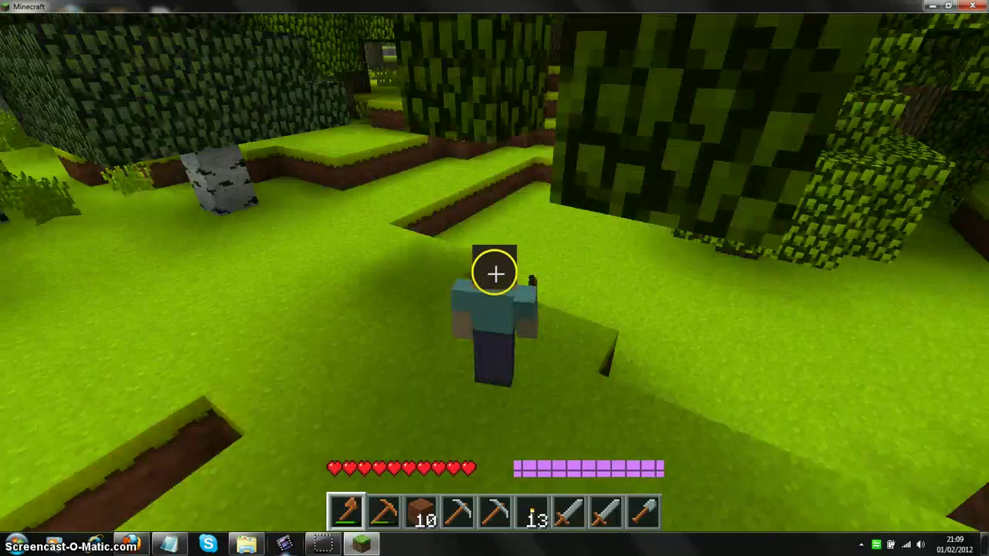
key(F5)
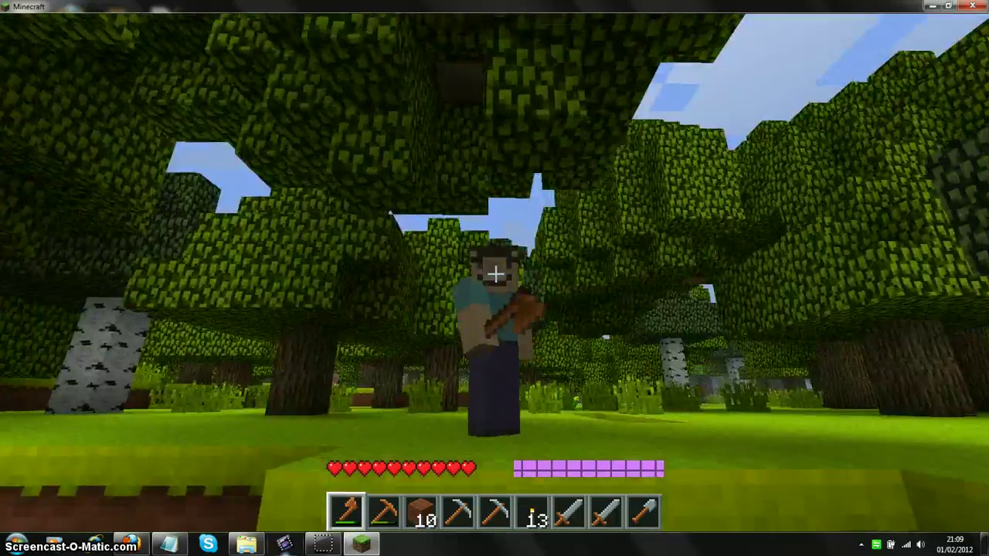
key(F5)
- Walk through the forest and the underground shelter to examine the new textures on terrain, furnace, crafting table and door
key(w)
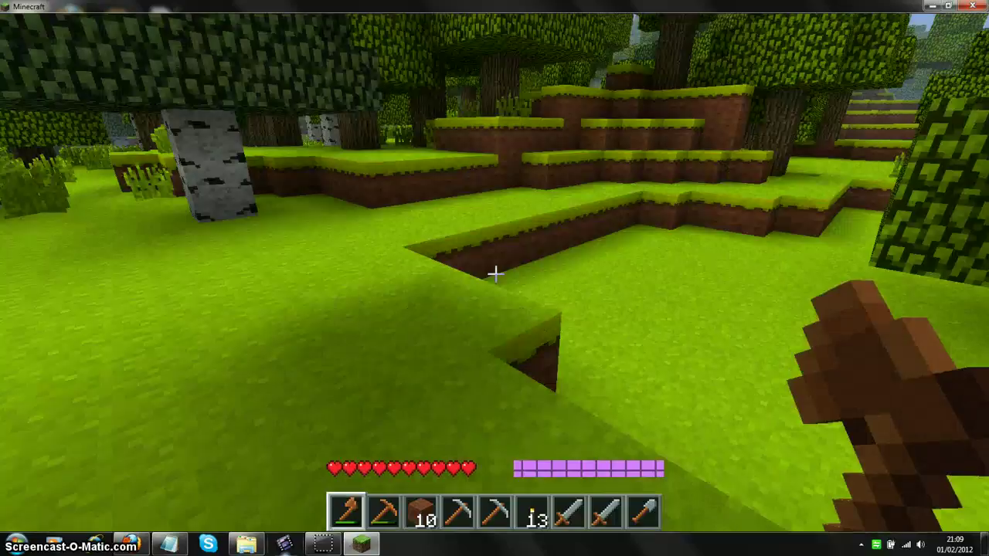
key(w)
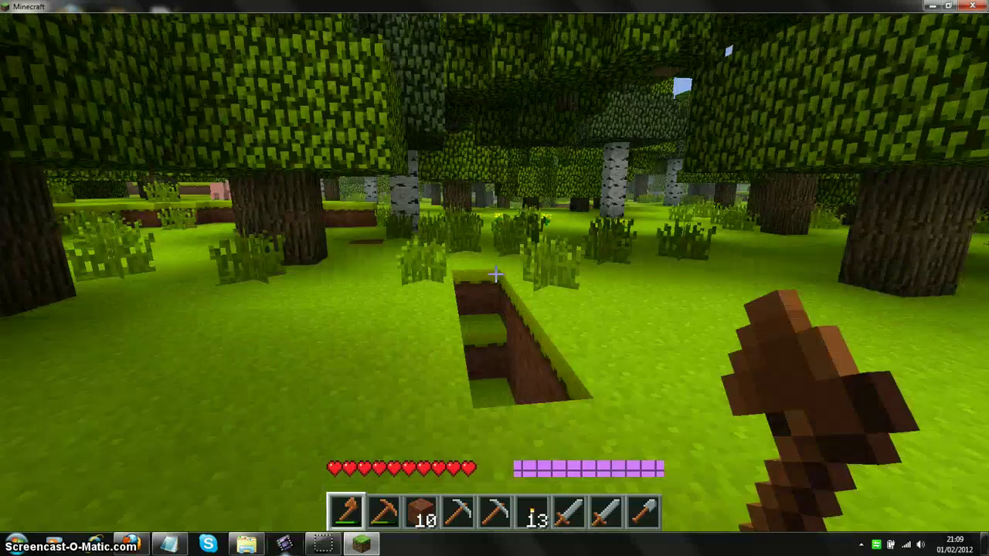
key(w)
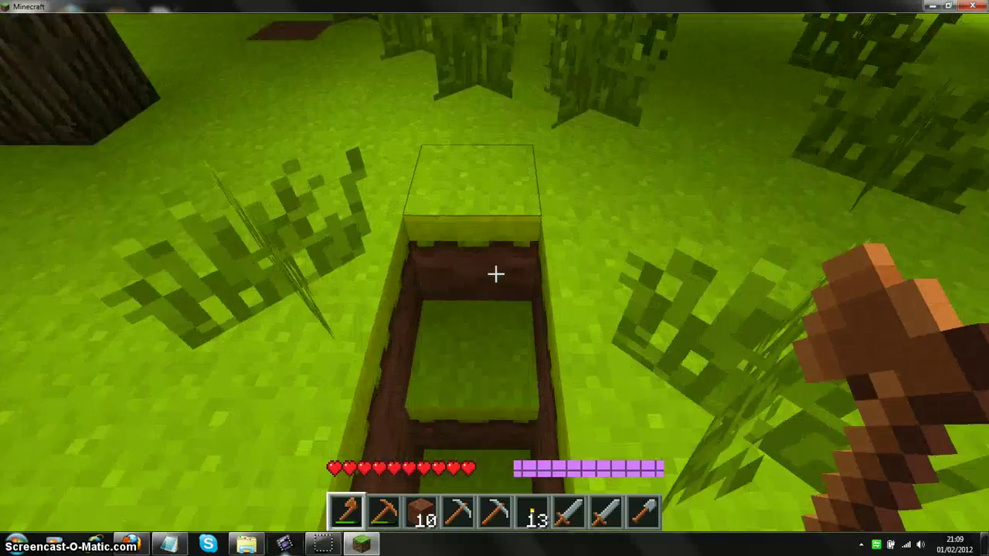
key(w)
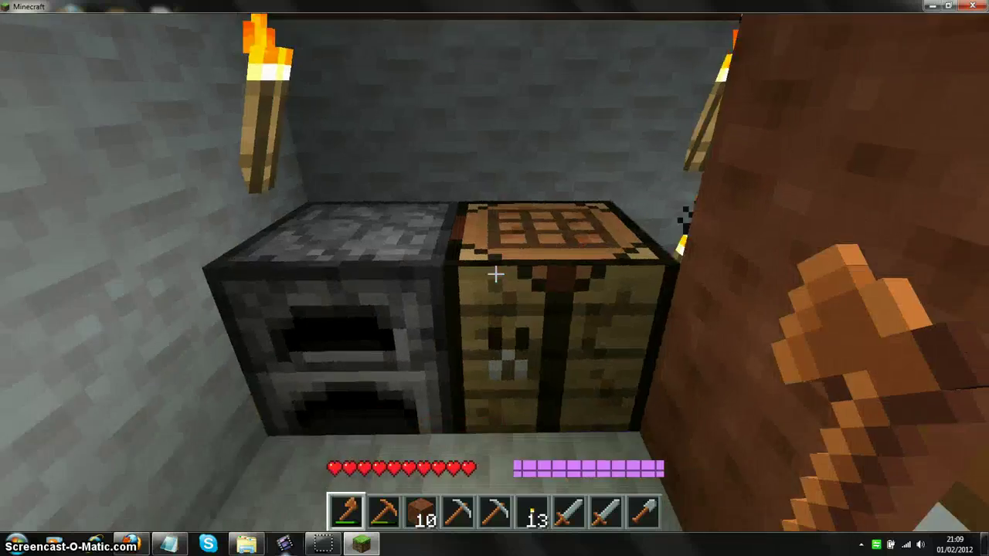
key(w)
key(w)
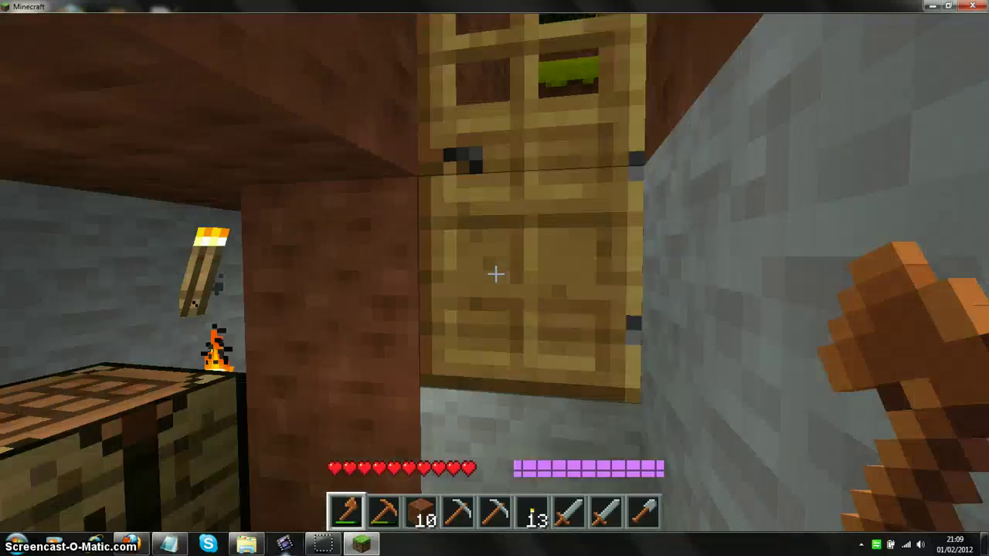
key(w)
right_click(495, 273)
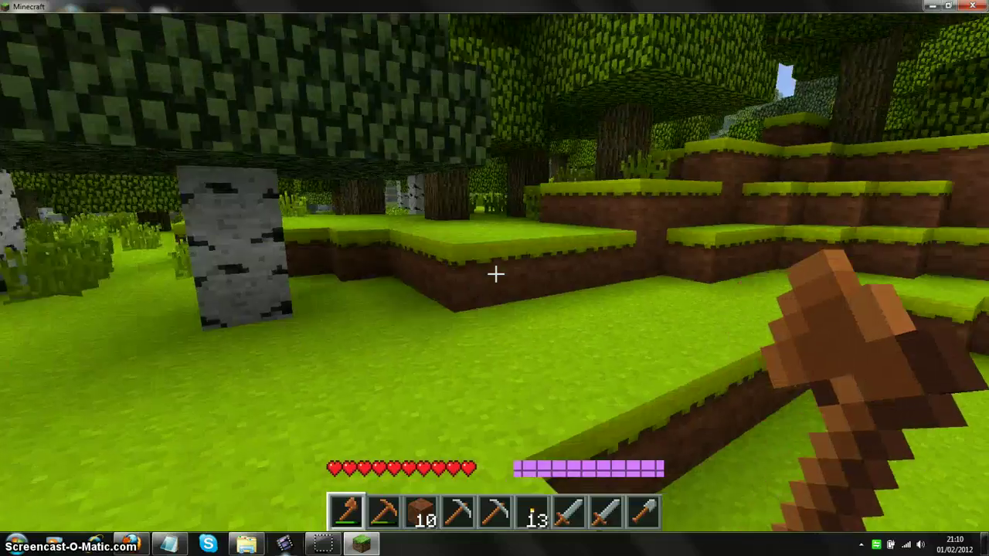
- Leave the world for the title screen and close Minecraft
key(Escape)
click(502, 356)
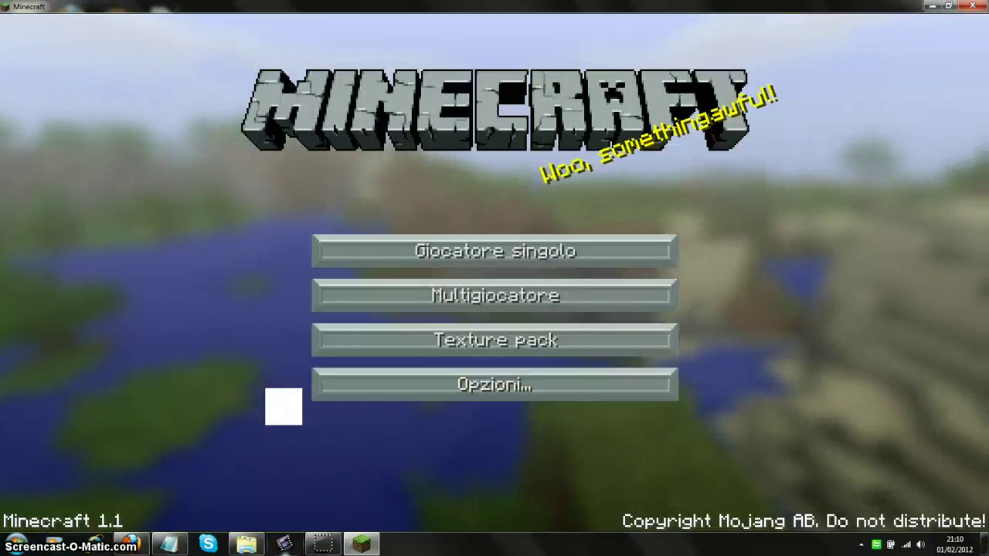
click(972, 5)
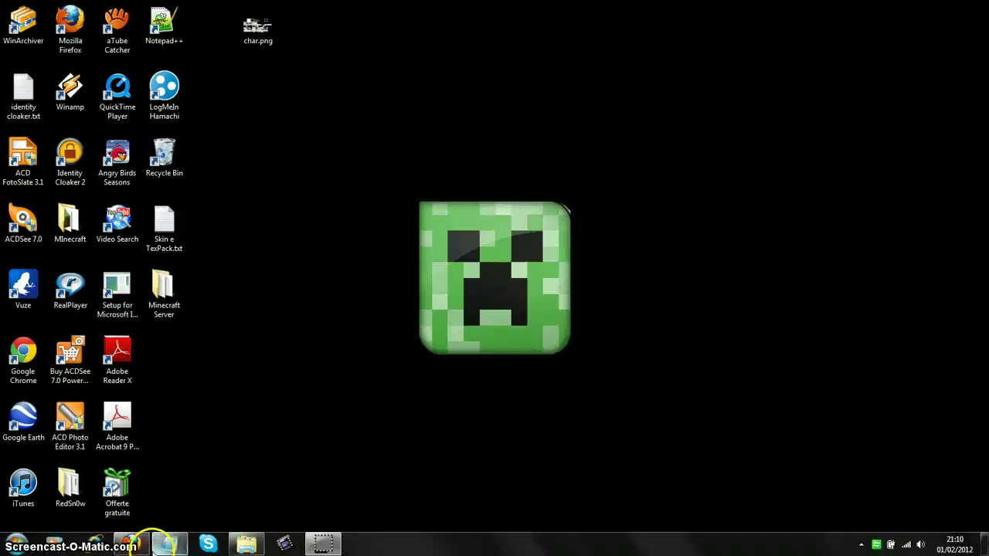
click(129, 545)
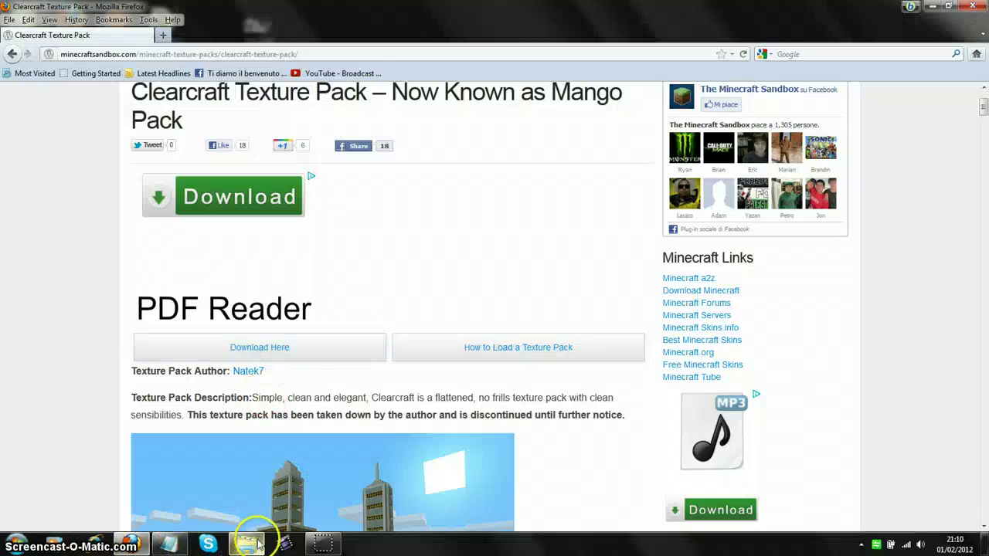
click(169, 544)
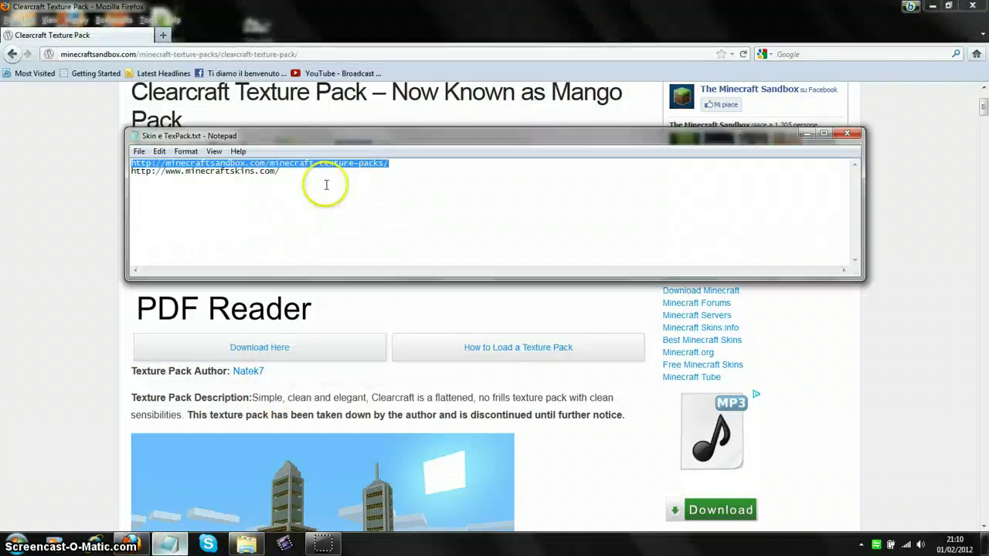
drag(326, 184, 121, 193)
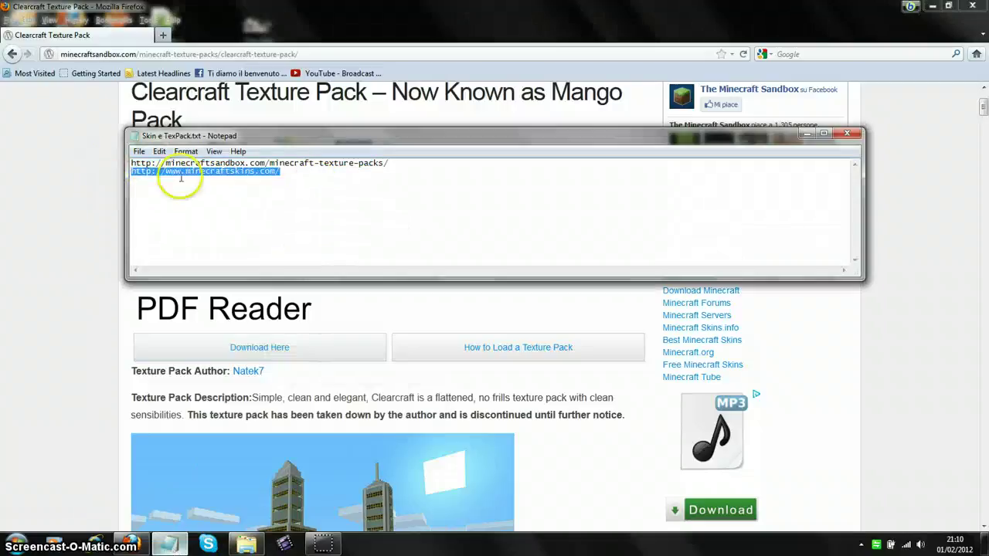
right_click(186, 179)
click(216, 216)
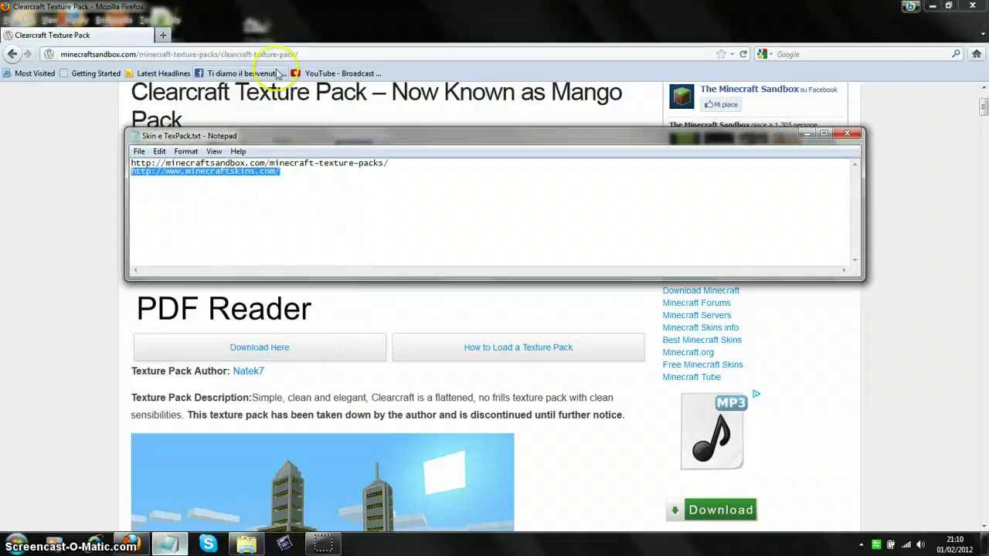
click(807, 133)
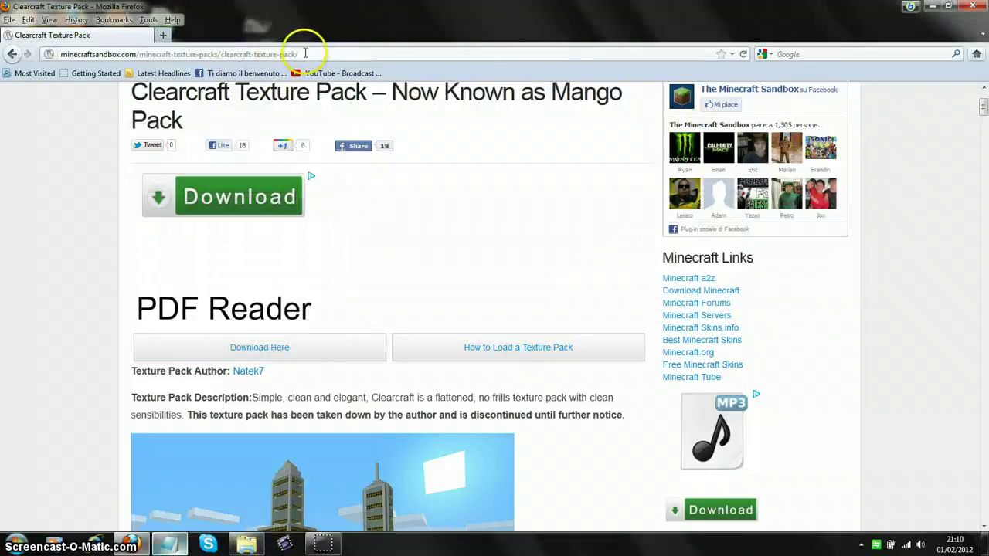
click(305, 54)
right_click(305, 54)
click(346, 101)
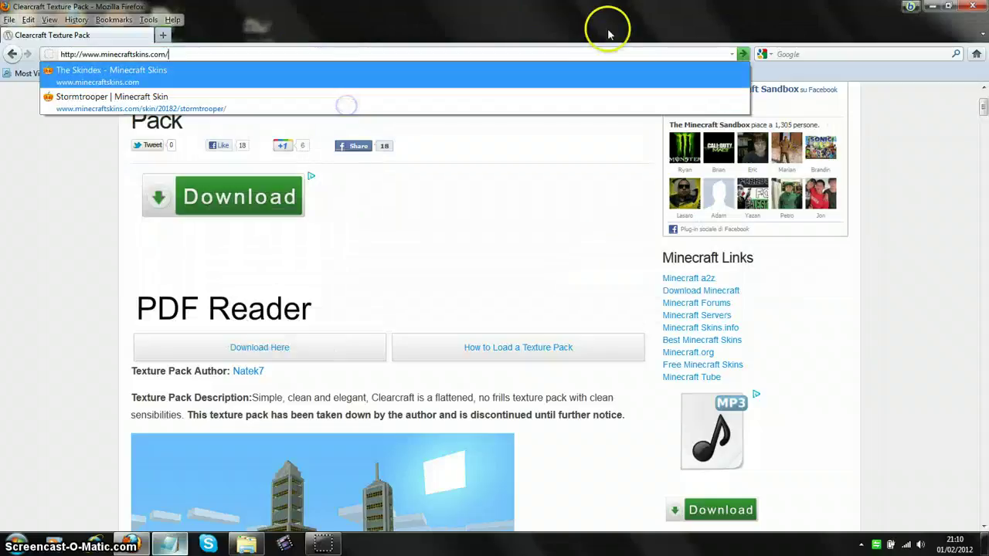
key(Return)
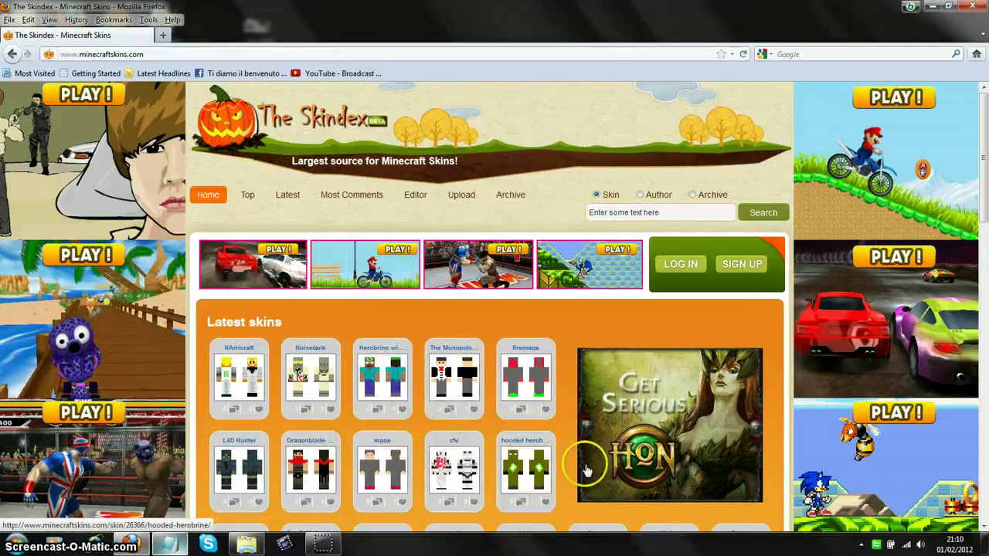
- Browse the latest skins, open the Dragonblade talon skin page and rotate its character preview
scroll(433, 426, down, 5)
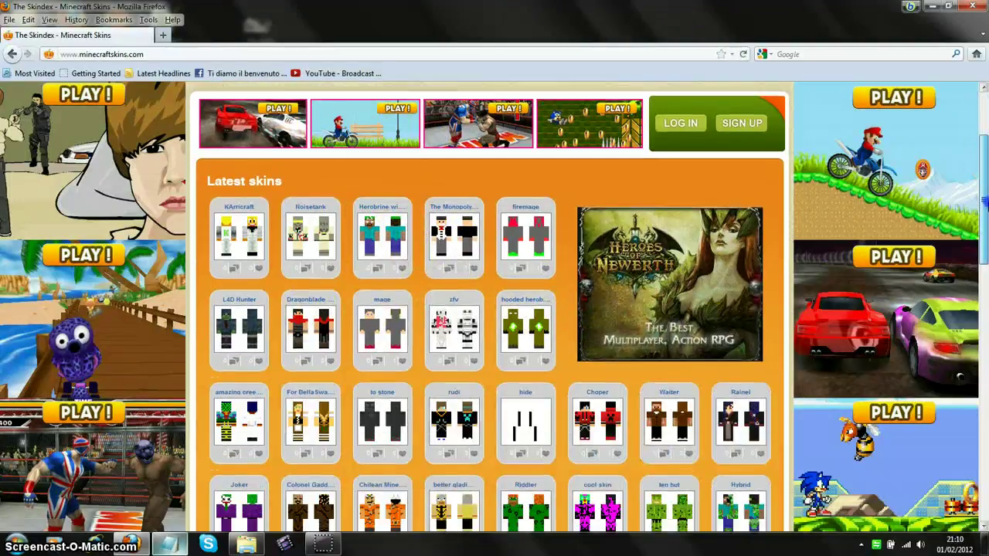
scroll(494, 309, down, 1)
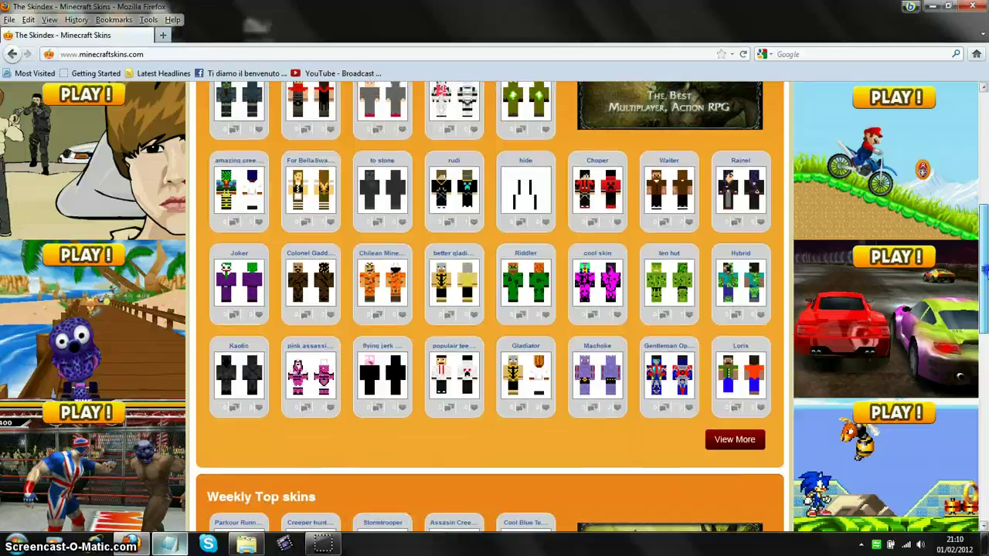
scroll(796, 251, up, 3)
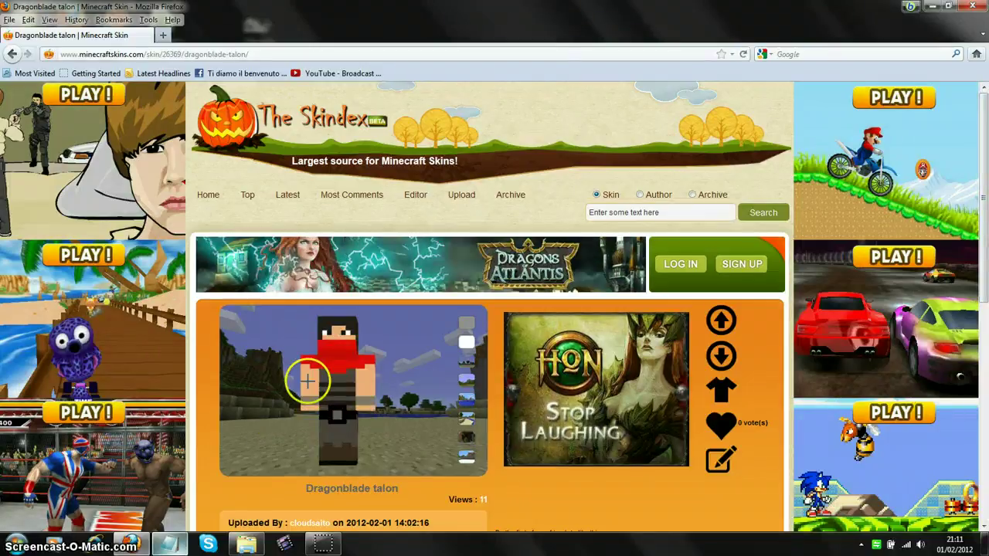
drag(379, 382, 354, 385)
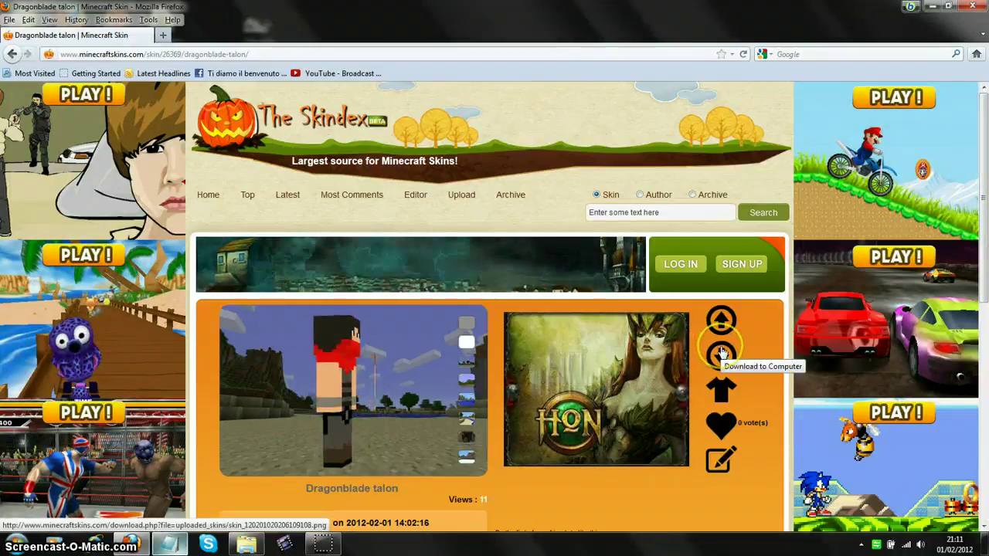
- Download the Dragonblade talon skin to the computer, saving it as a PNG file
scroll(721, 353, down, 3)
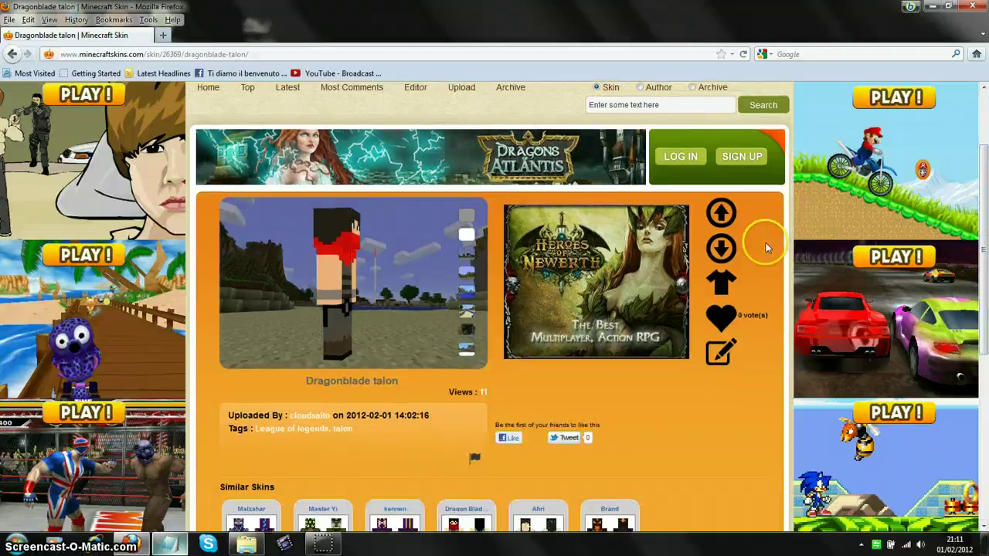
click(716, 251)
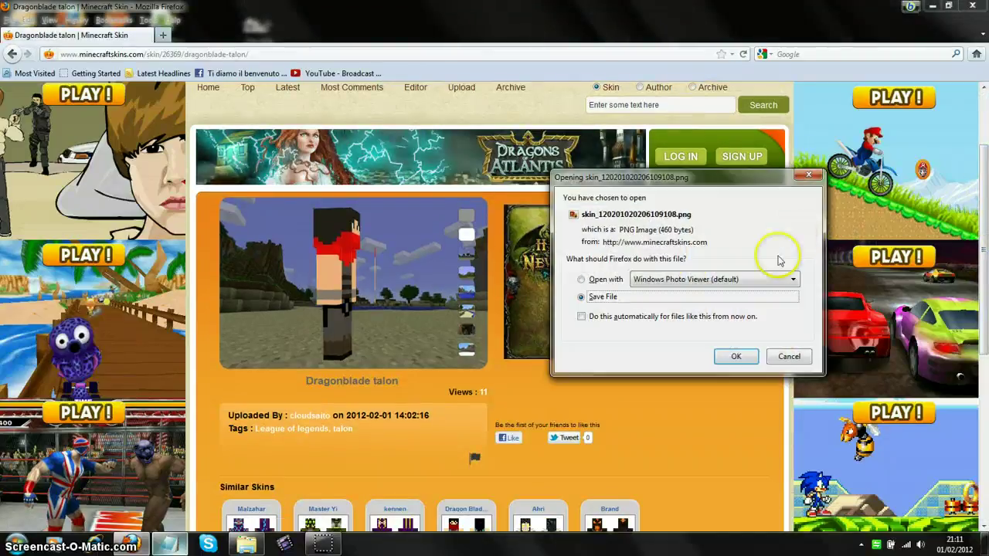
click(735, 356)
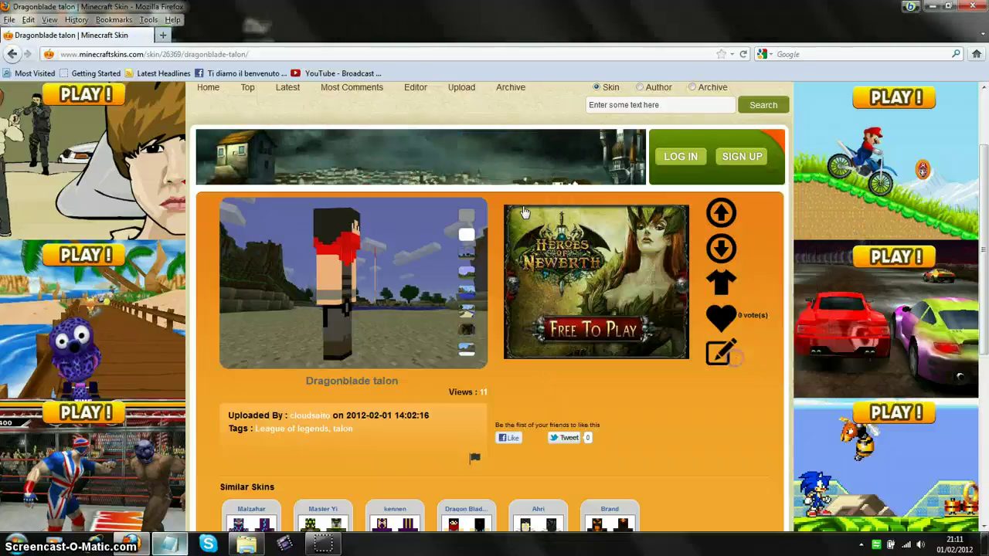
- Open the folder containing the downloaded skin, then clear and close the browser's download list
right_click(470, 176)
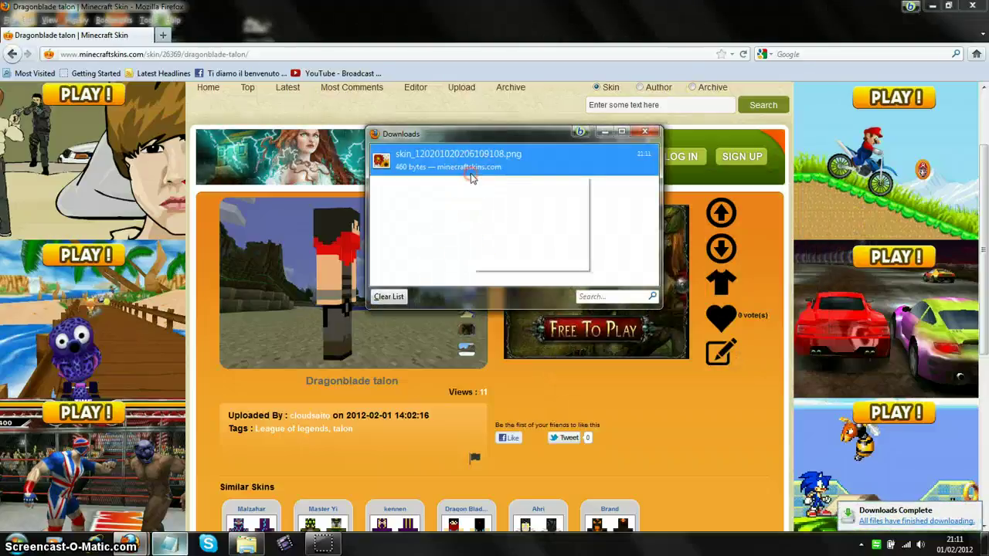
click(519, 199)
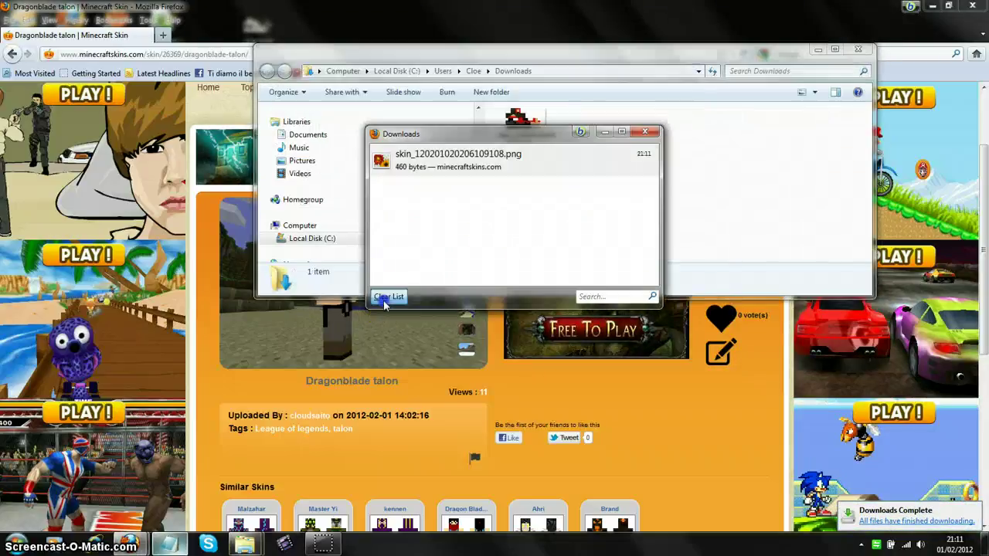
click(390, 297)
click(644, 131)
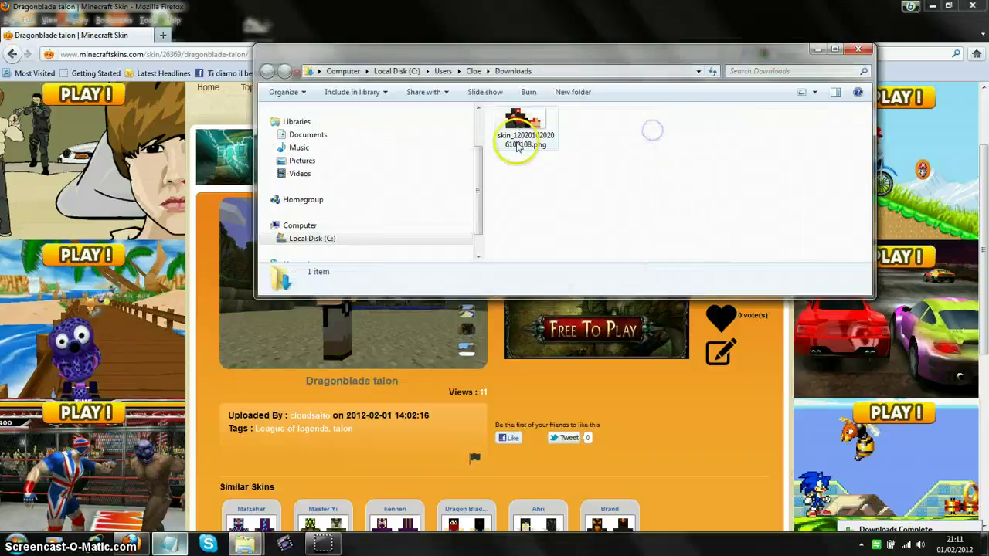
- Rename the downloaded skin file as char.png
right_click(521, 145)
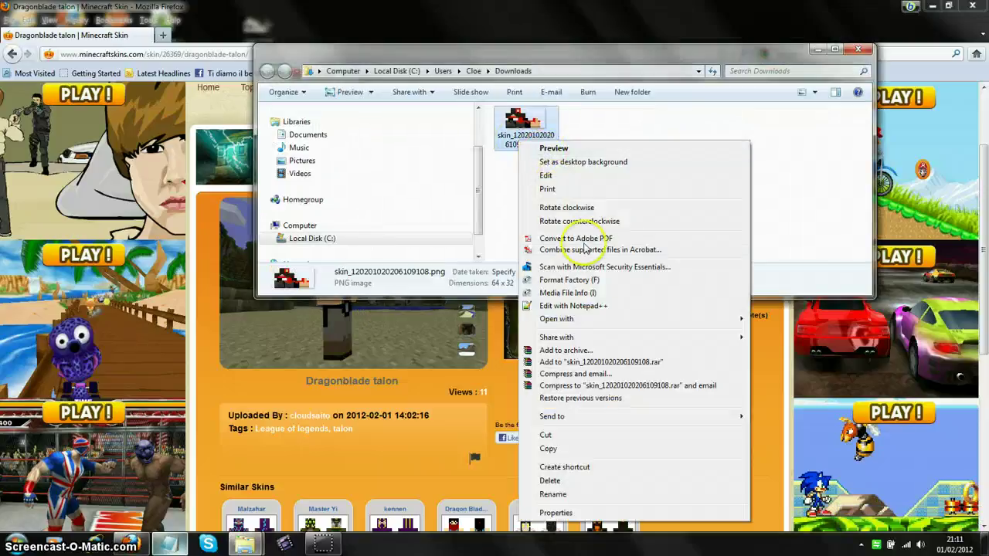
click(552, 493)
text(char.png)
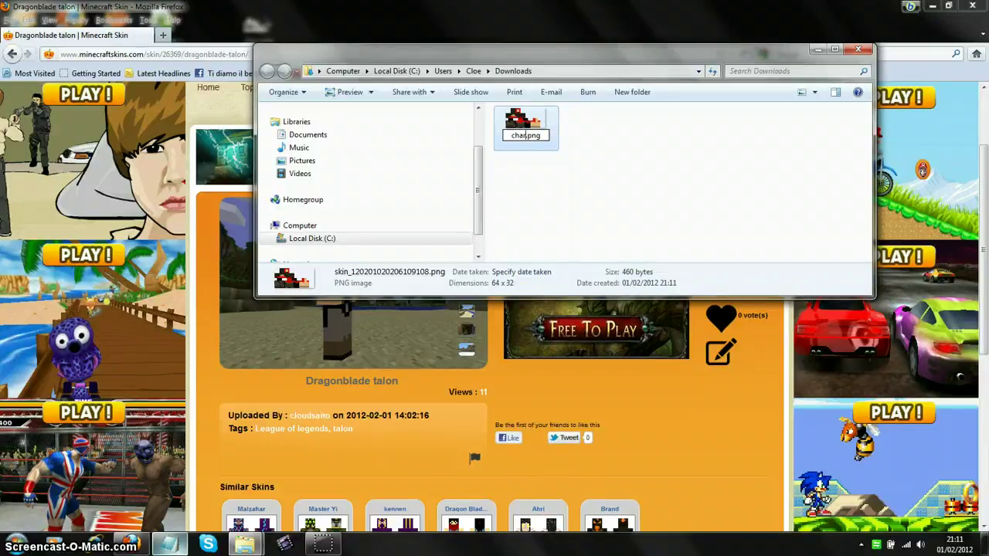
key(Return)
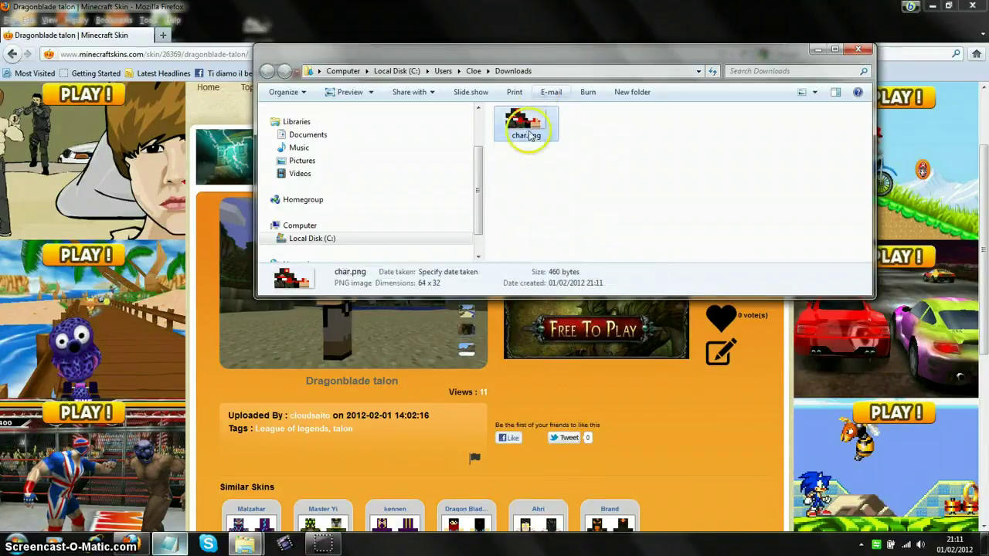
- Move char.png from Downloads to the Desktop, replacing the existing file, and clear the folder and browser windows out of view
drag(522, 145, 569, 155)
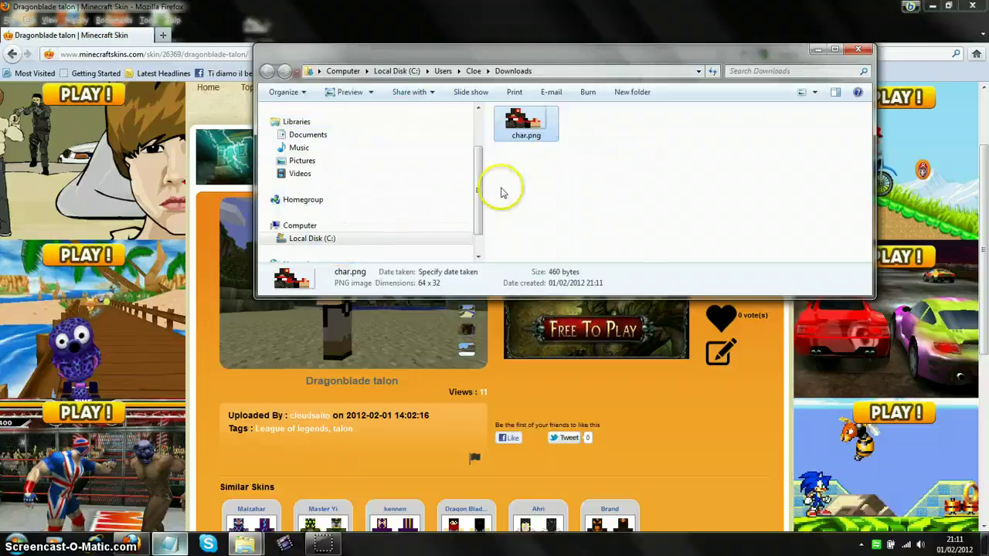
drag(477, 170, 332, 140)
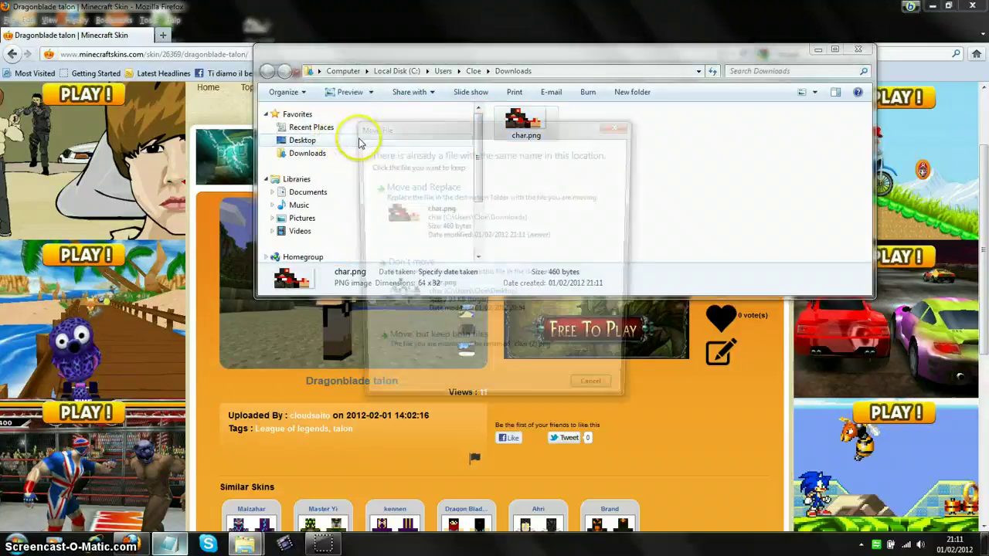
click(419, 188)
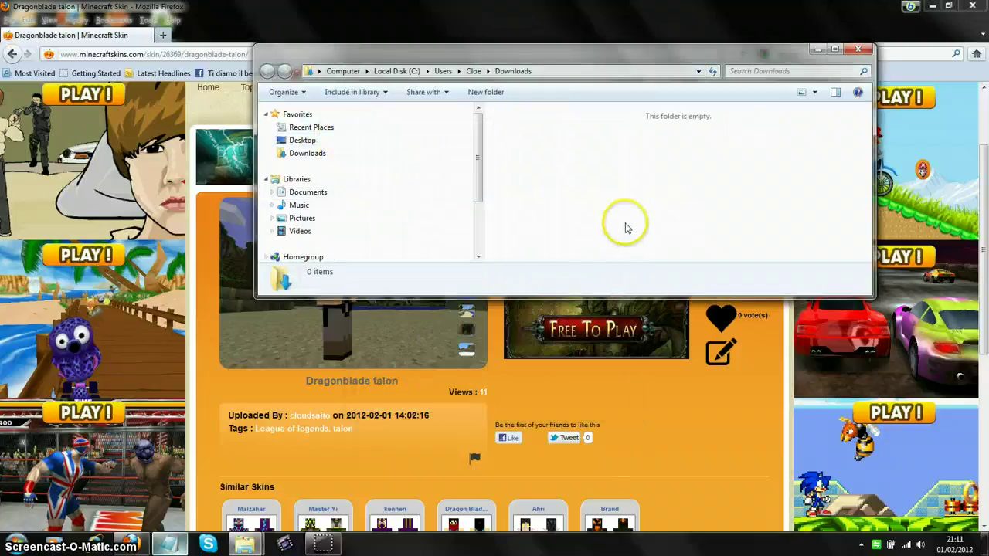
click(857, 48)
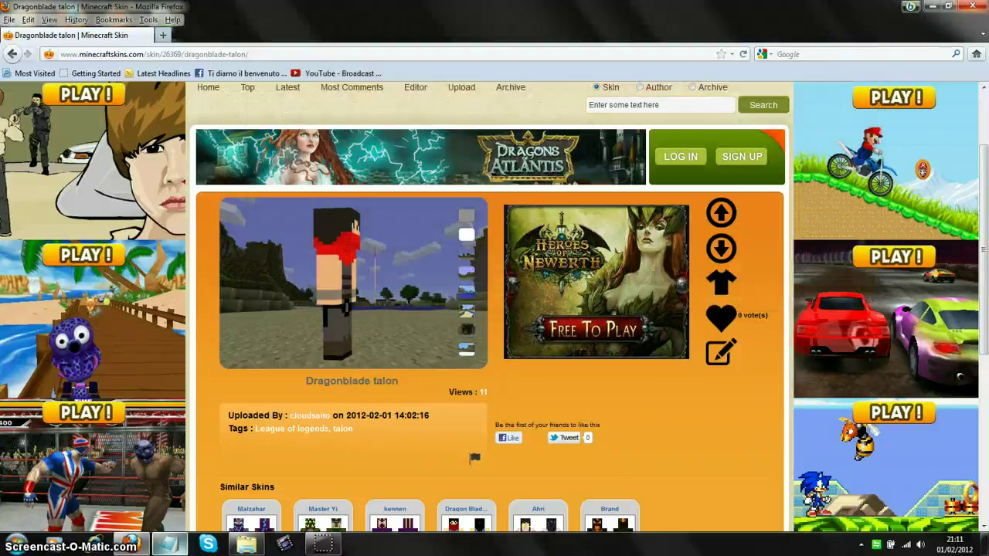
click(932, 5)
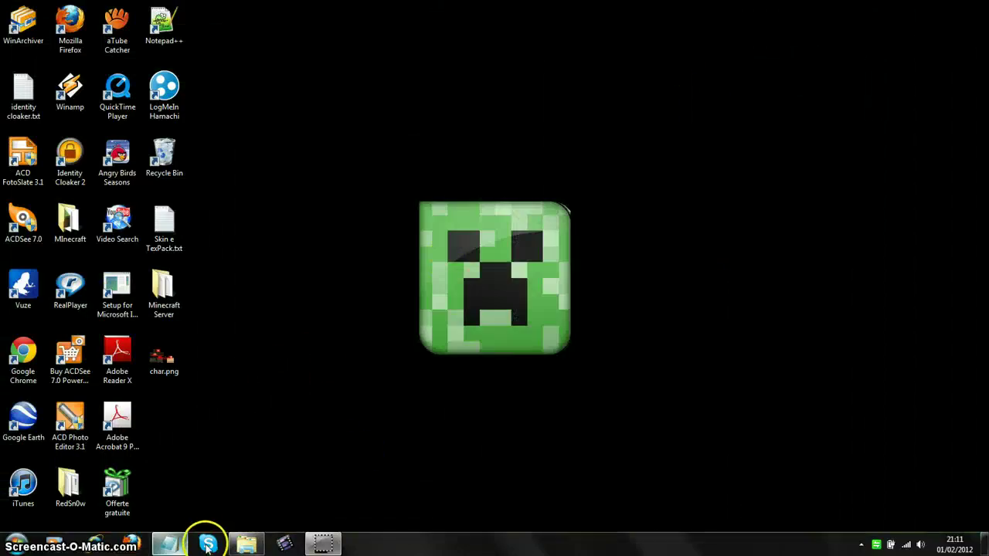
- Minimize the Minecraft folder window and open the %appdata% folder through the Run command
click(244, 541)
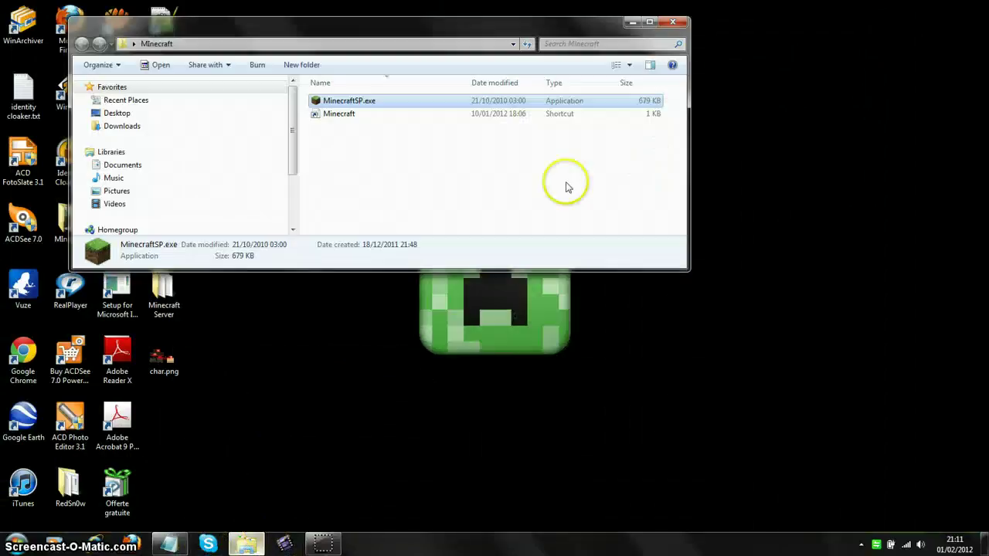
click(634, 23)
key(super)
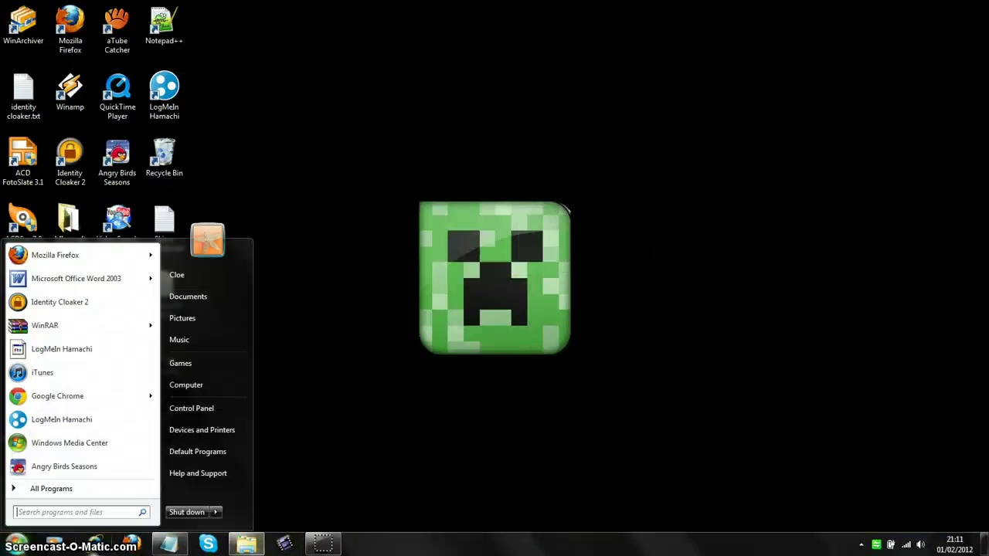
text(run)
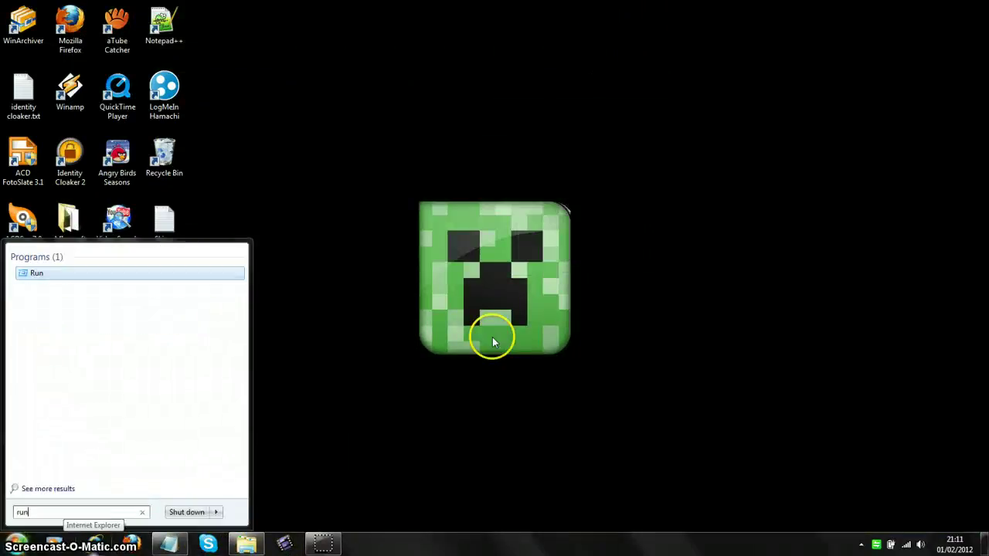
key(Return)
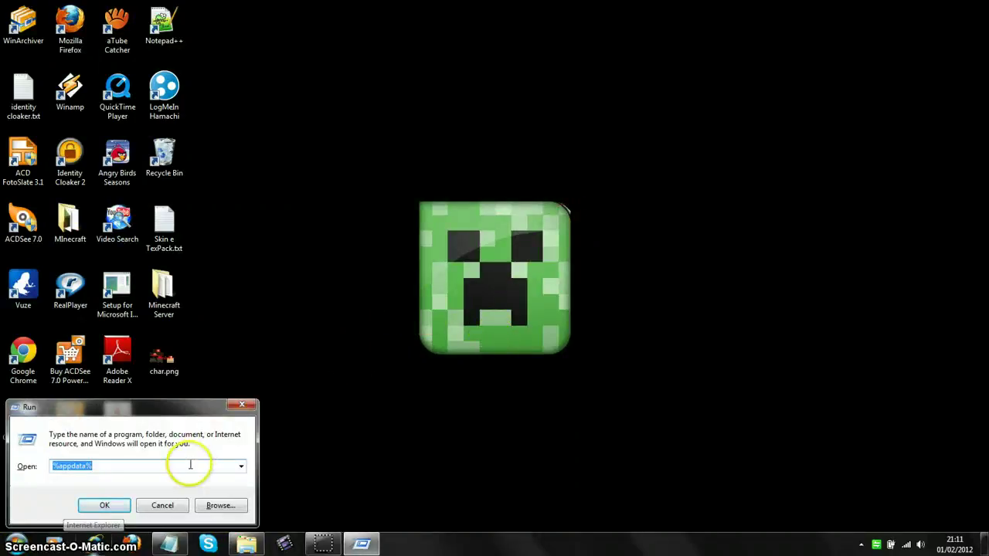
key(Return)
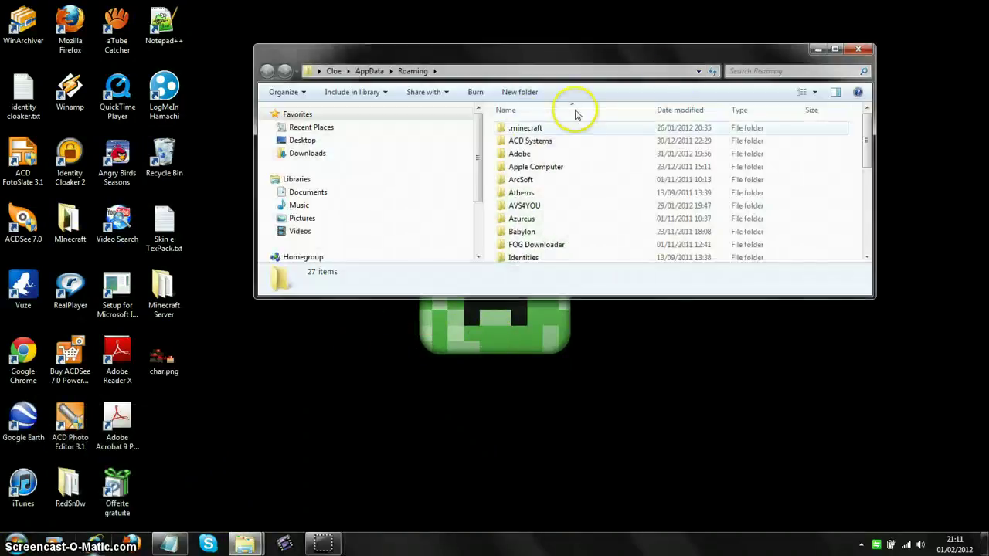
- Go to the bin folder inside .minecraft and open minecraft.jar with WinRAR
double_click(540, 127)
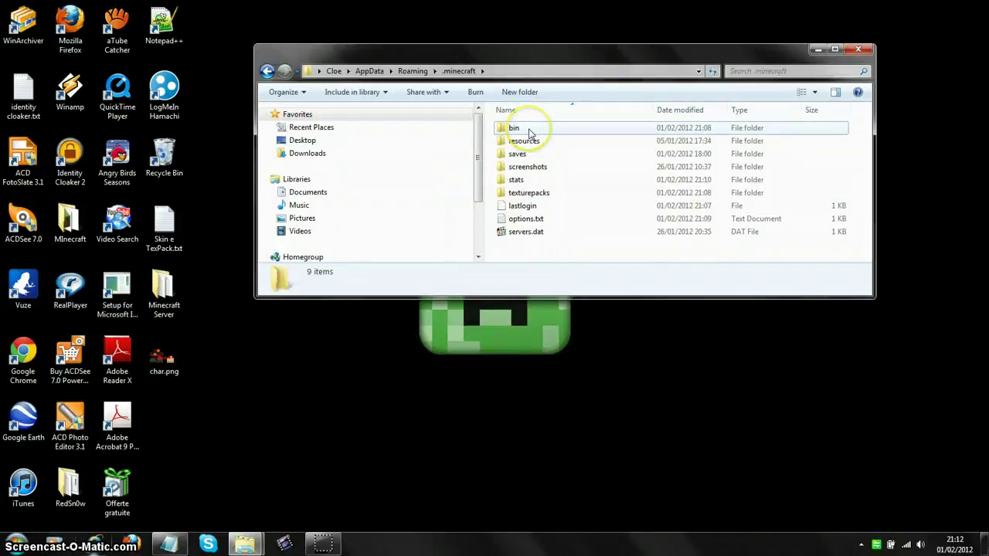
double_click(530, 129)
right_click(510, 194)
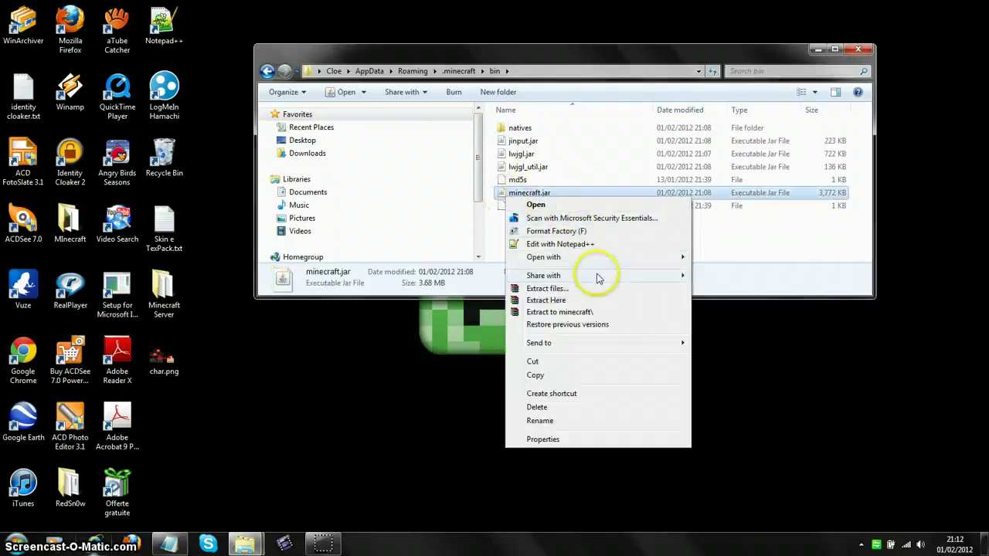
mouse_move(572, 256)
click(740, 270)
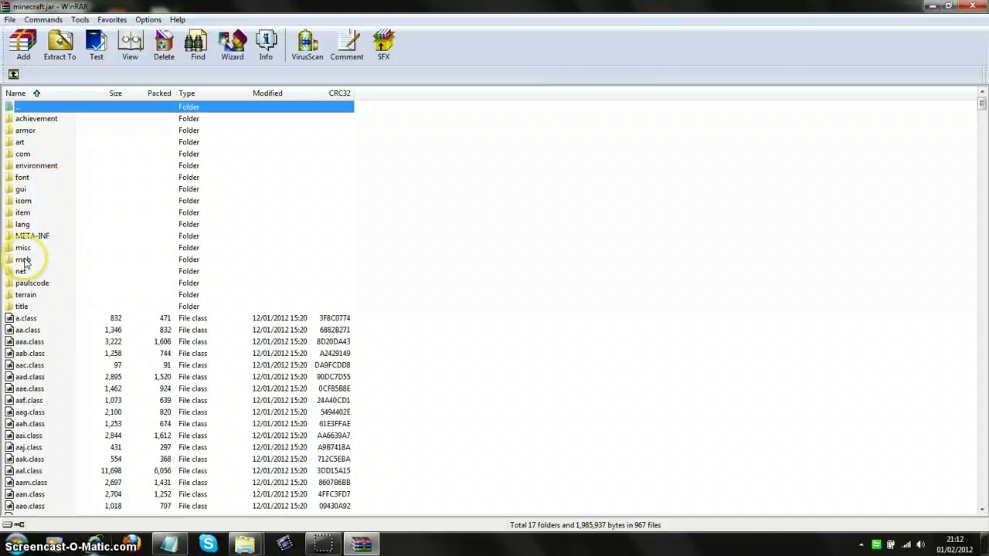
- Add char.png from the desktop to the mob folder of minecraft.jar, with the archive window reduced and the bin folder window closed
double_click(23, 260)
click(951, 6)
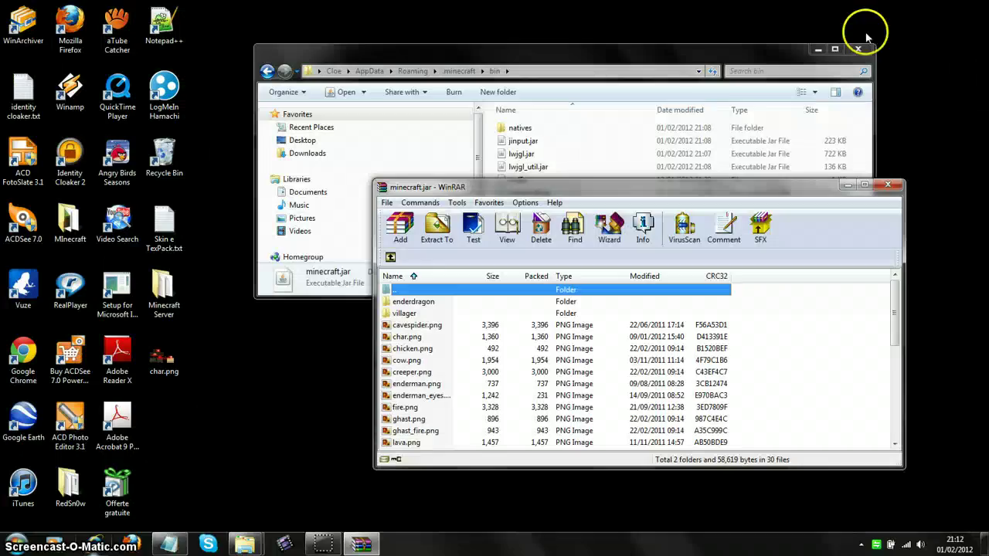
click(859, 43)
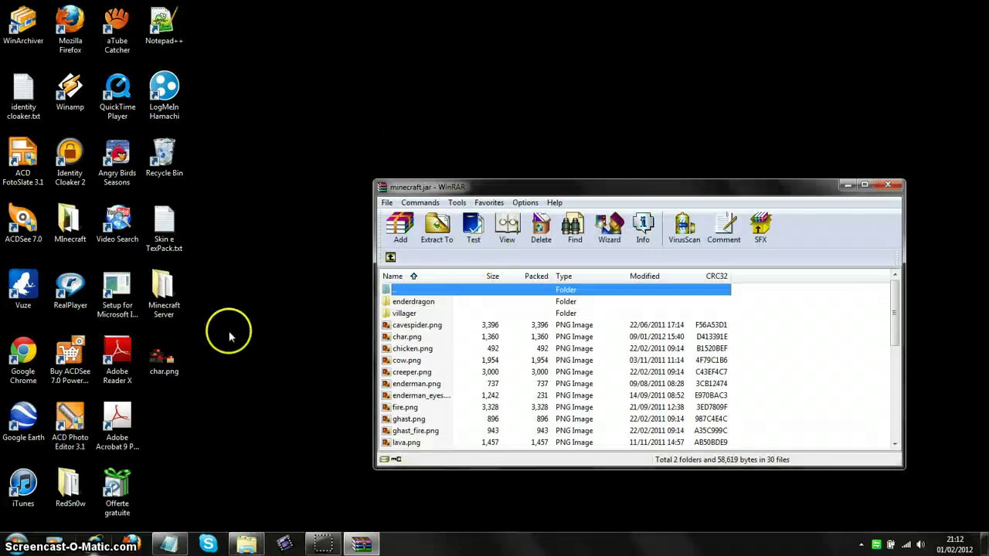
drag(165, 358, 803, 362)
click(640, 431)
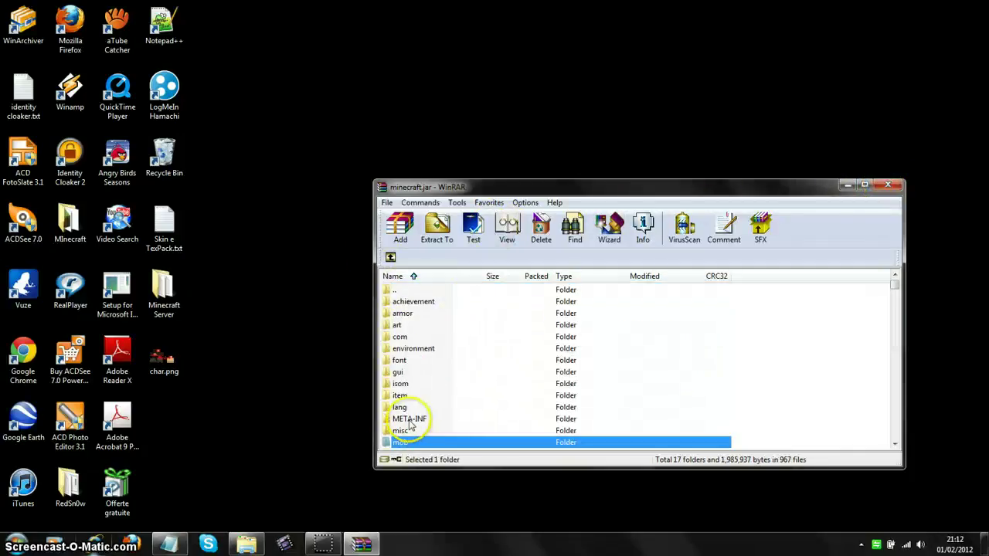
- Check the contents of the META-INF folder in minecraft.jar, delete that folder and close the archive
double_click(409, 420)
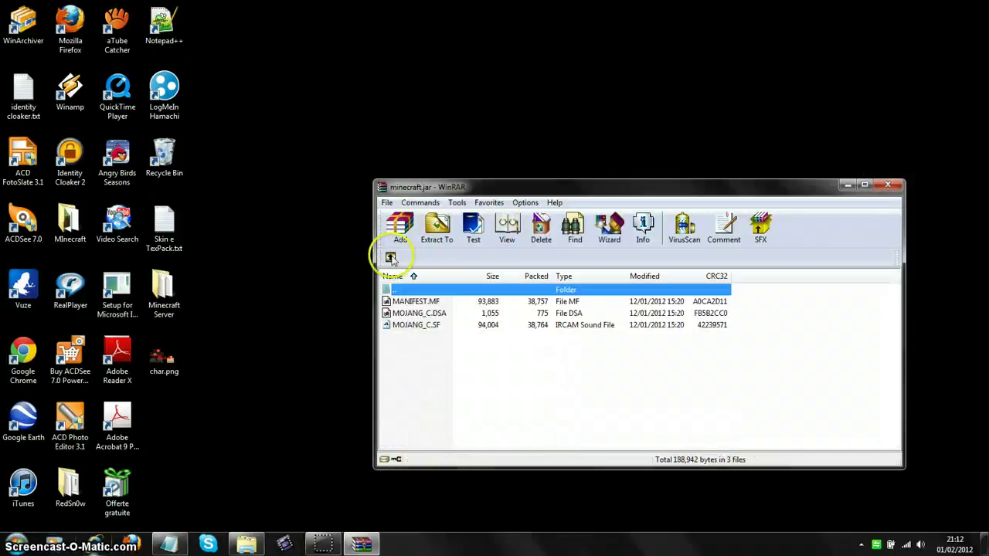
click(391, 258)
right_click(403, 423)
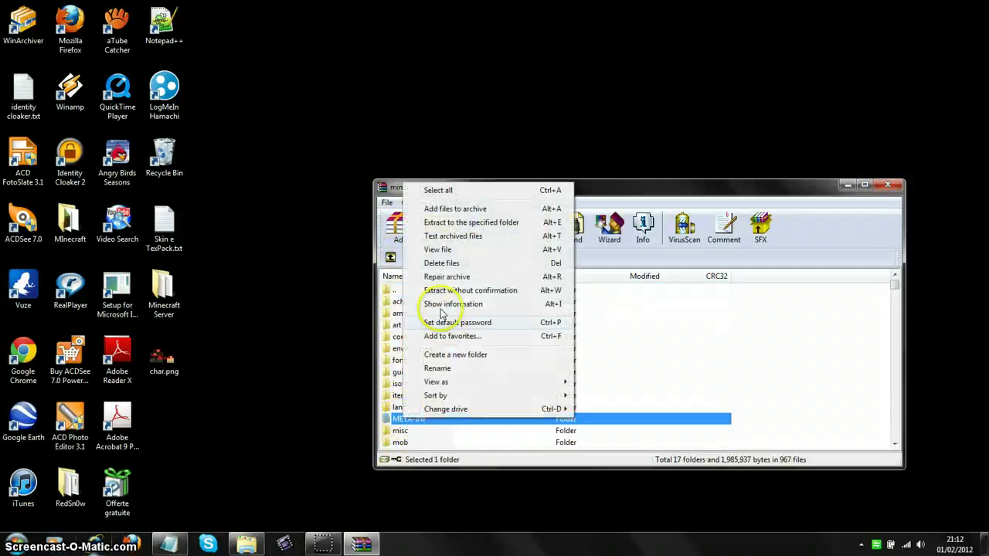
click(400, 260)
click(510, 313)
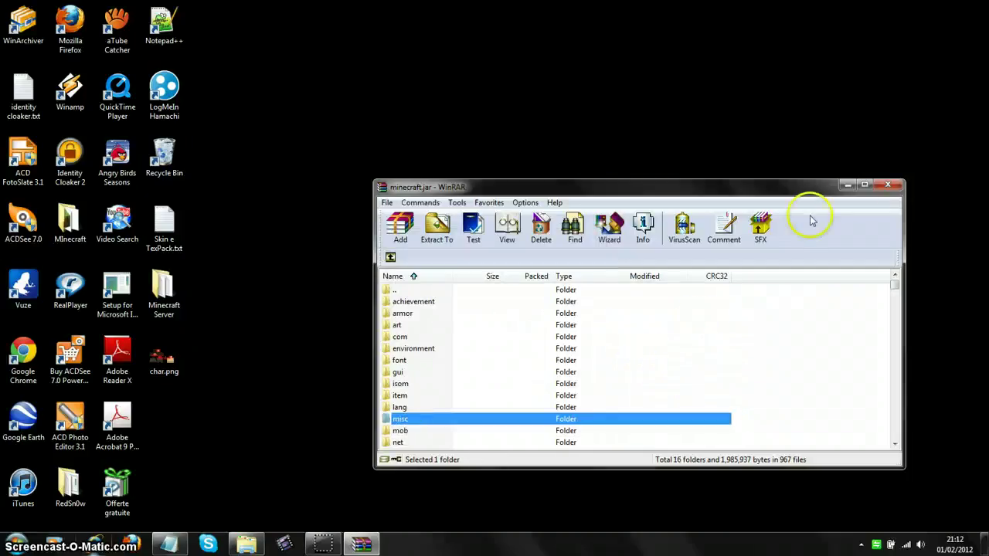
click(884, 187)
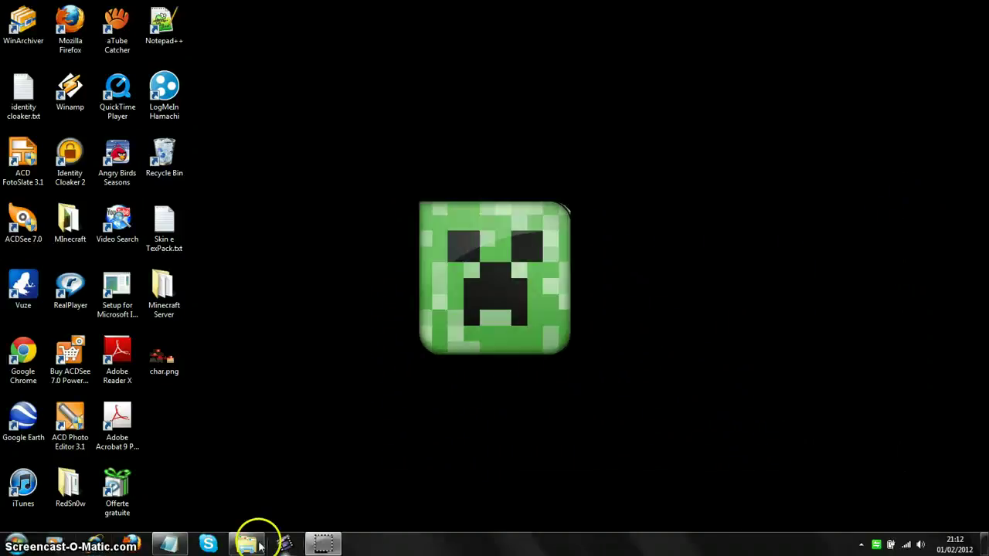
- Launch MinecraftSP.exe from the Minecraft folder, enter the game and maximize its window
click(260, 545)
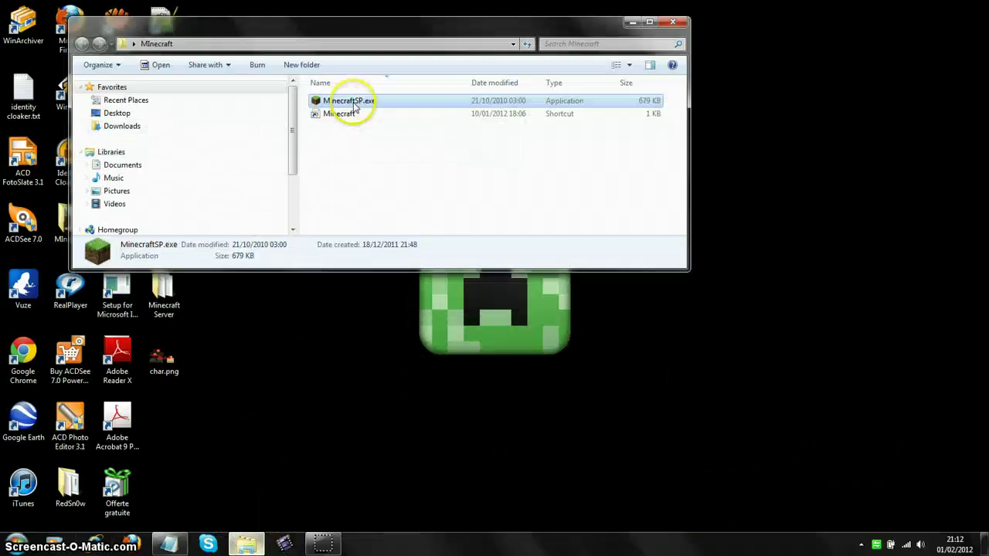
double_click(355, 107)
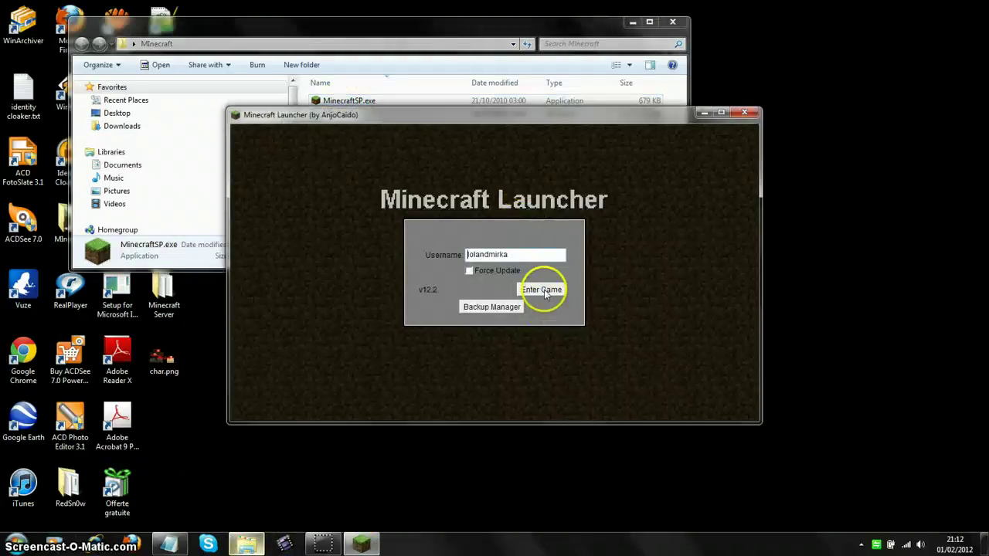
click(542, 291)
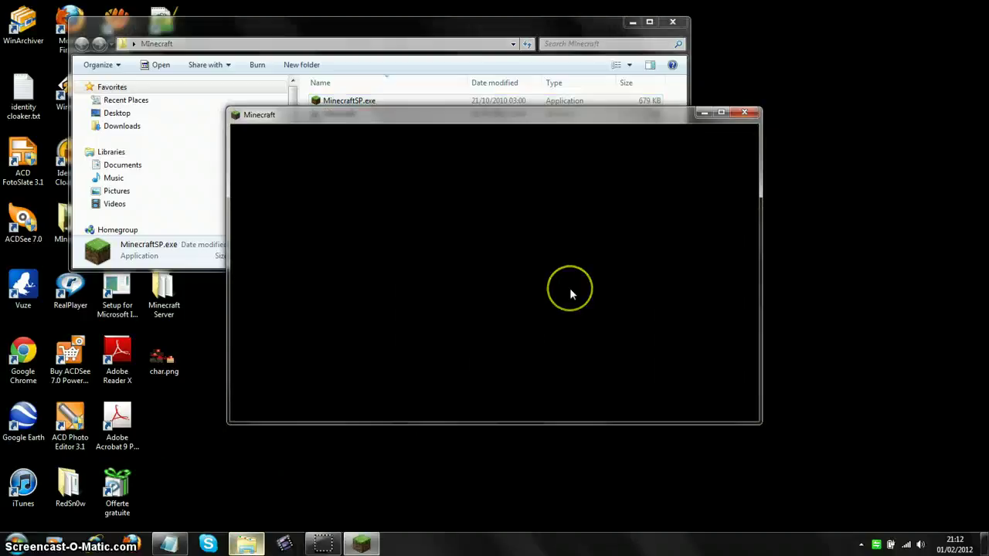
click(722, 113)
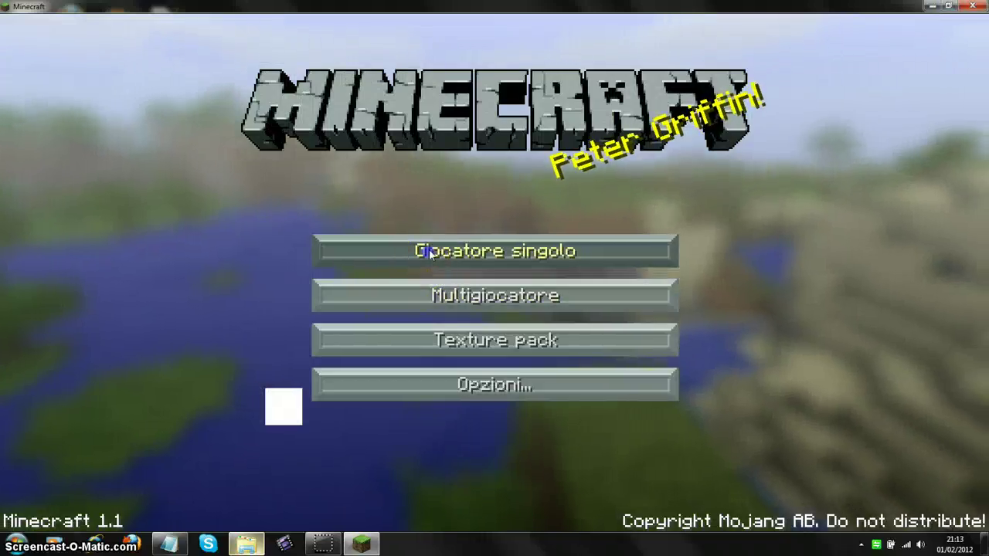
- Load the single-player world Mondo Video Survival
click(429, 254)
click(488, 122)
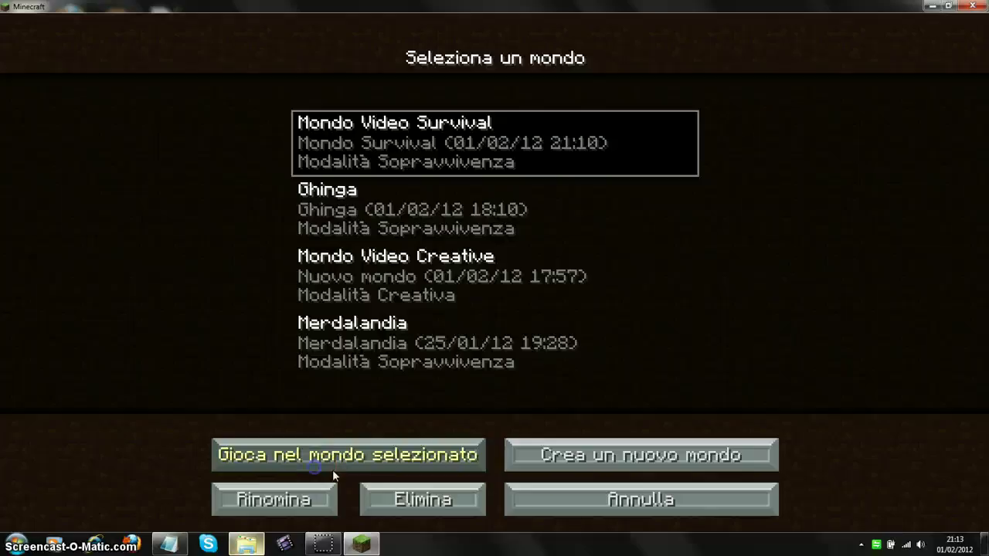
click(360, 448)
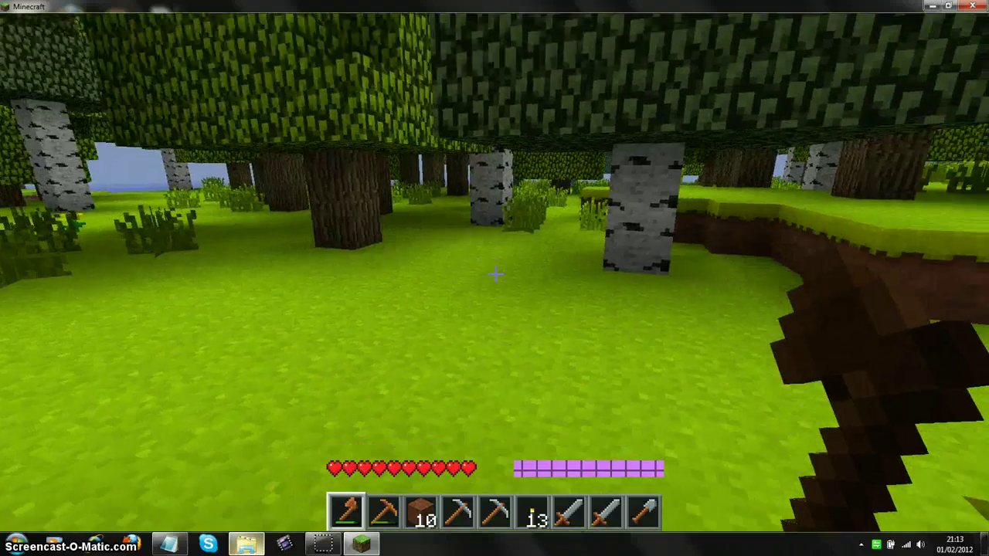
- Check the character's skin in third-person view, then return to first-person view
key(F5)
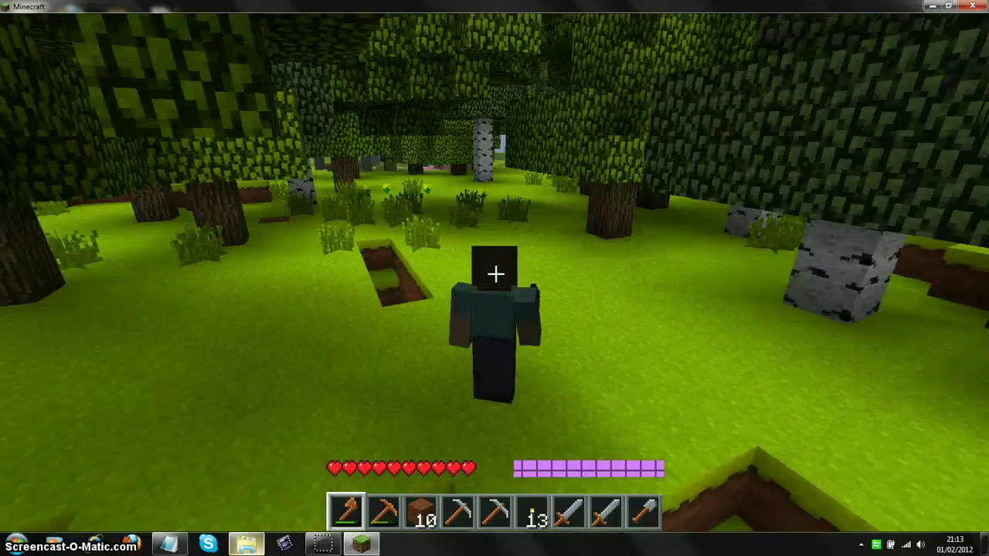
key(F5)
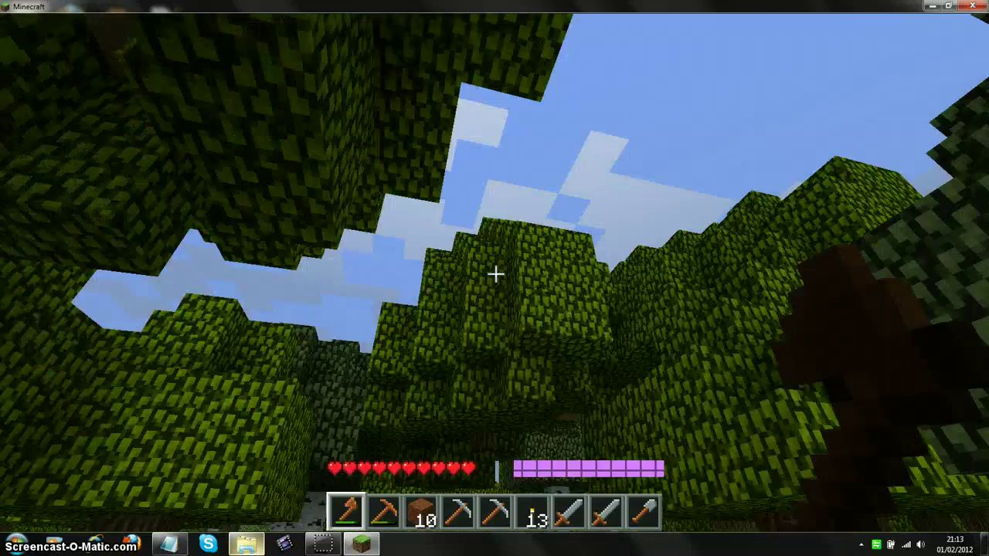
- Leave the world for the title screen and switch the texture pack to Default
key(Escape)
click(473, 359)
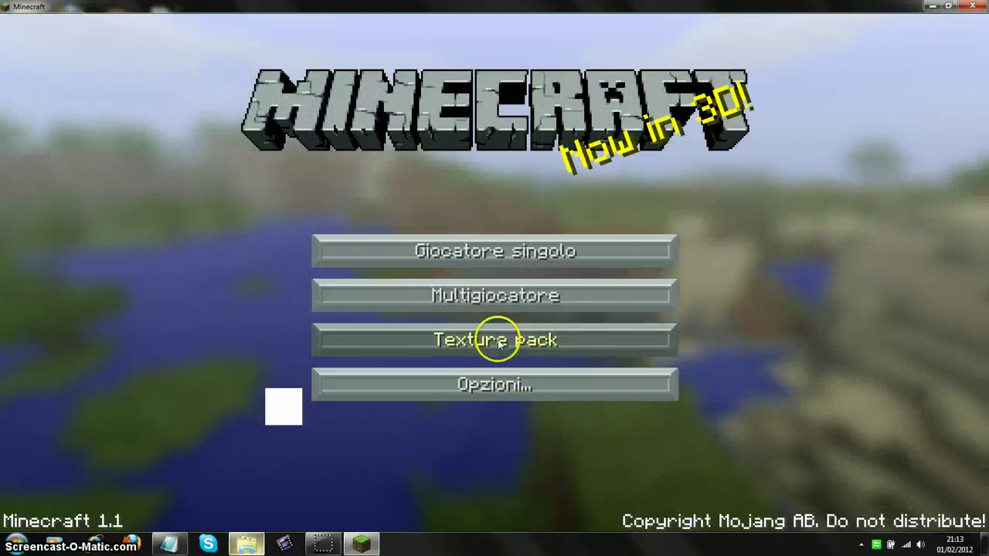
click(498, 343)
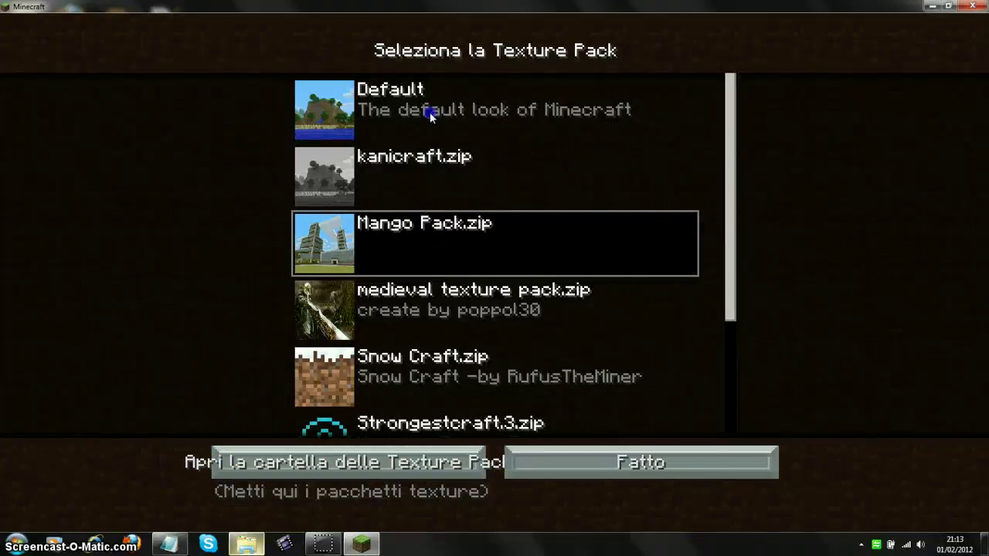
click(618, 465)
- Load the single-player world Mondo Video Survival, view the character's skin from the front in third person, and return to first-person view
click(456, 248)
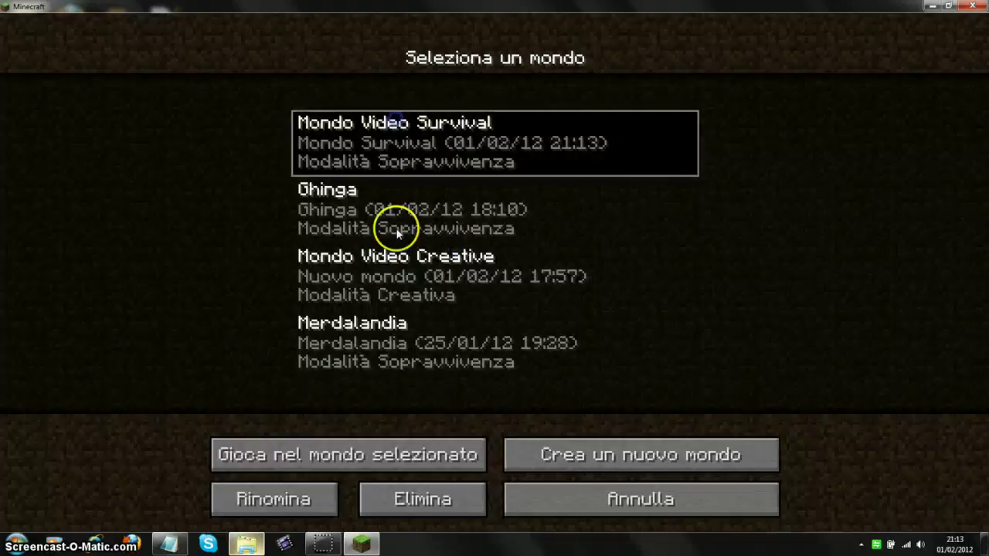
click(306, 449)
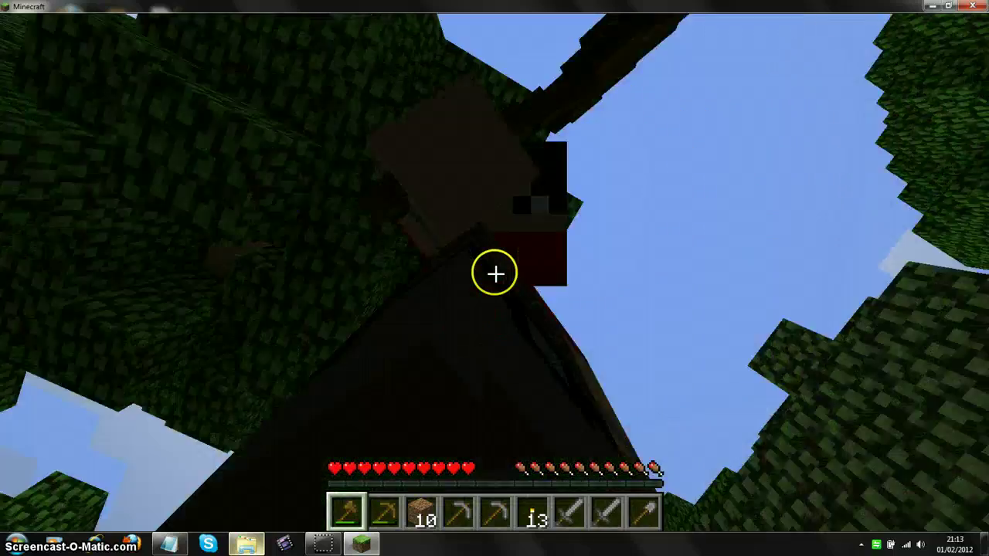
click(495, 273)
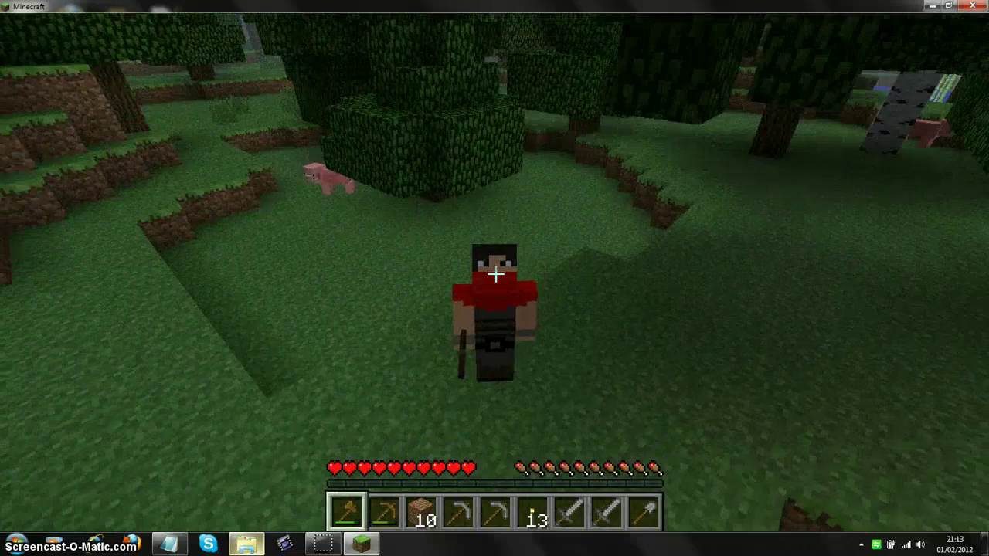
key(F5)
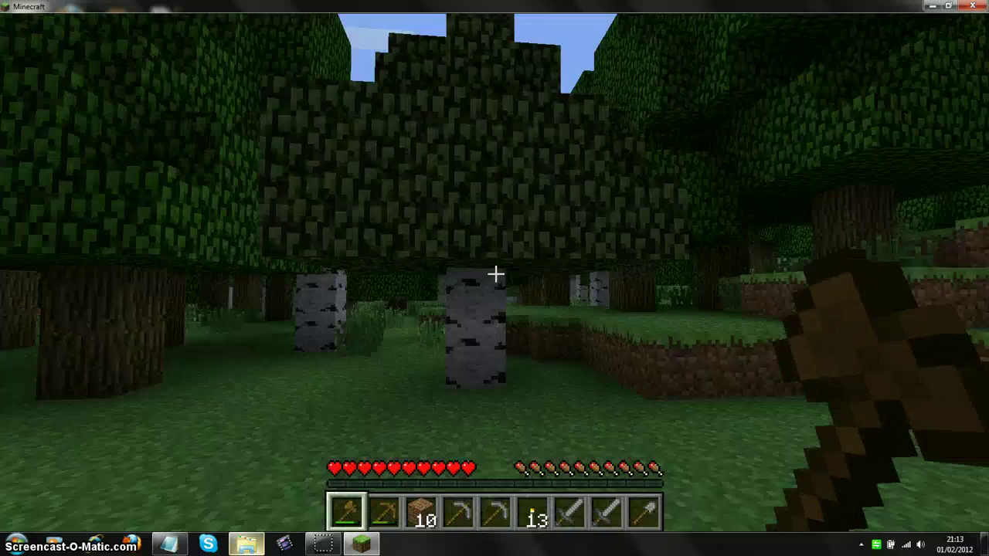